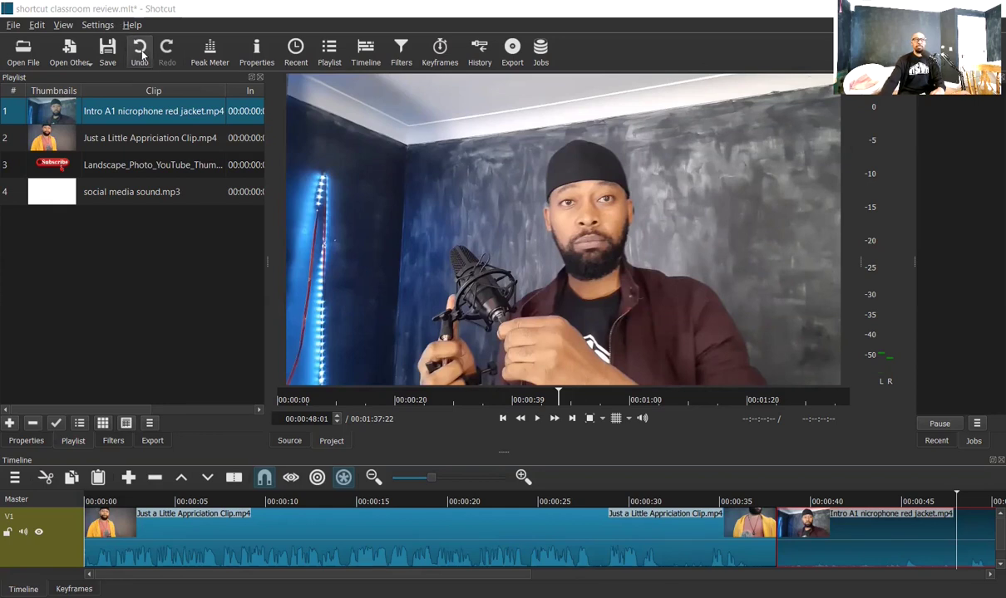
Step: Undo the clip additions until the timeline is empty, trying Redo once to restore the first clip before undoing it again
{"action": "left_click", "coordinate": [140, 52]}
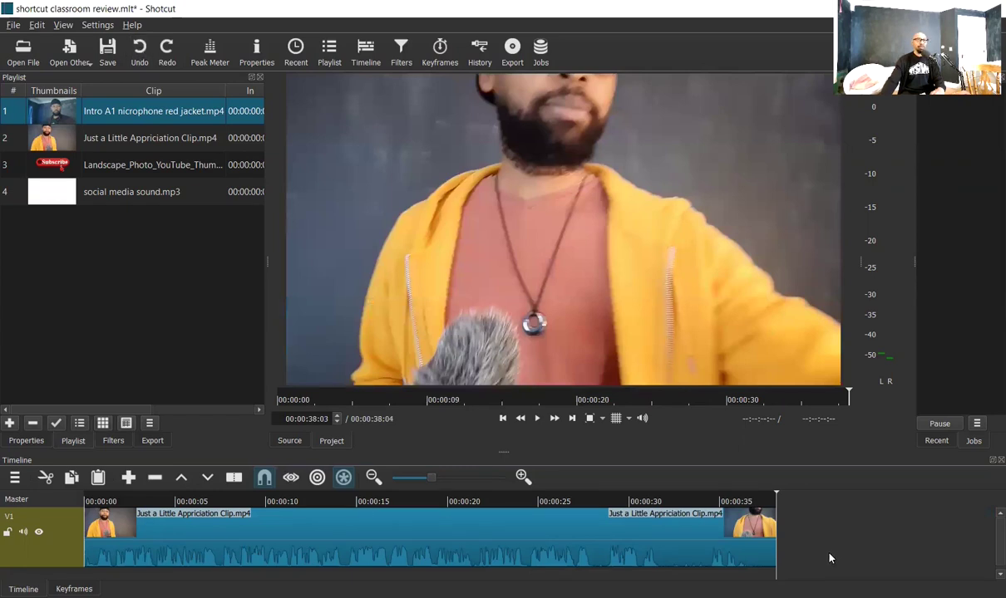
{"action": "left_click", "coordinate": [140, 52]}
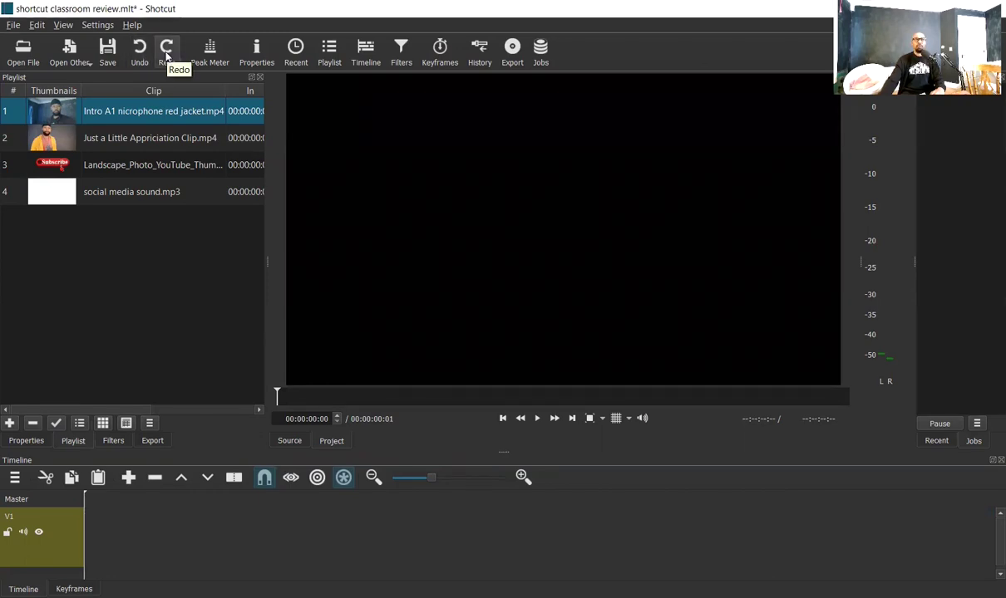
{"action": "left_click", "coordinate": [166, 55]}
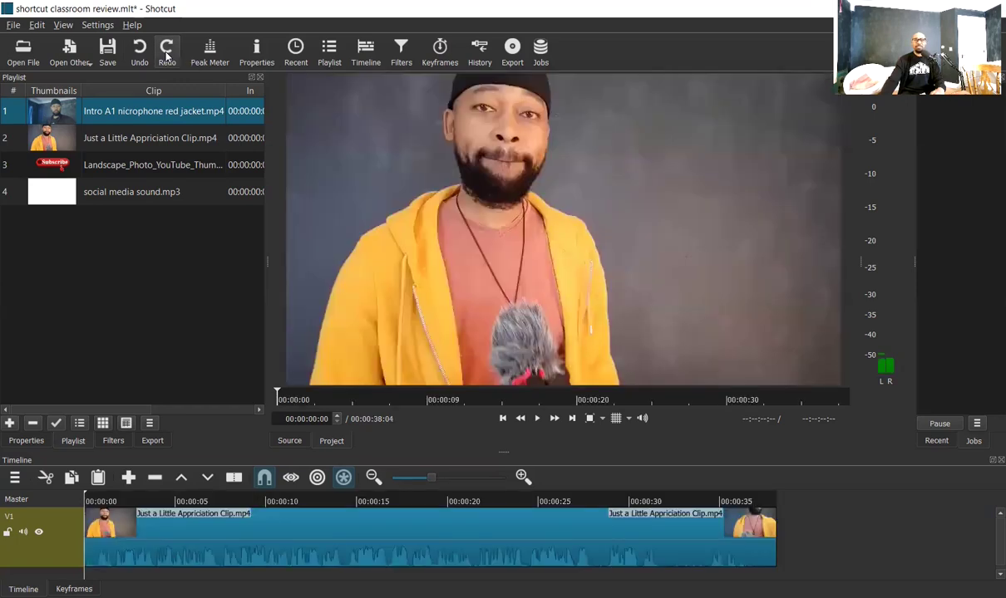
{"action": "left_click", "coordinate": [139, 49]}
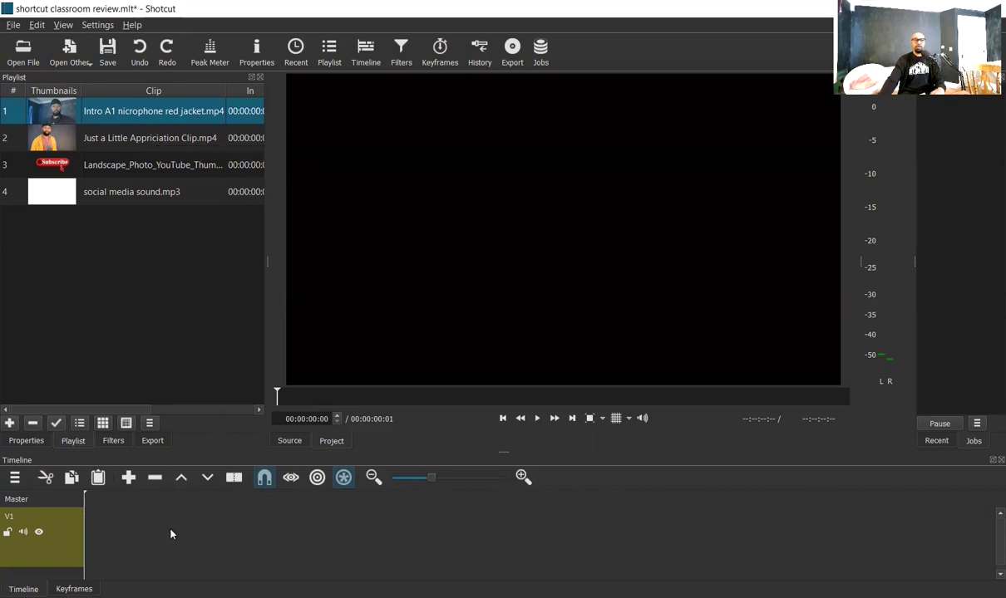
Step: Preview "Intro A1 nicrophone red jacket.mp4" from the playlist, then add it to track V1 and align it with the timeline's start
{"action": "double_click", "coordinate": [141, 114]}
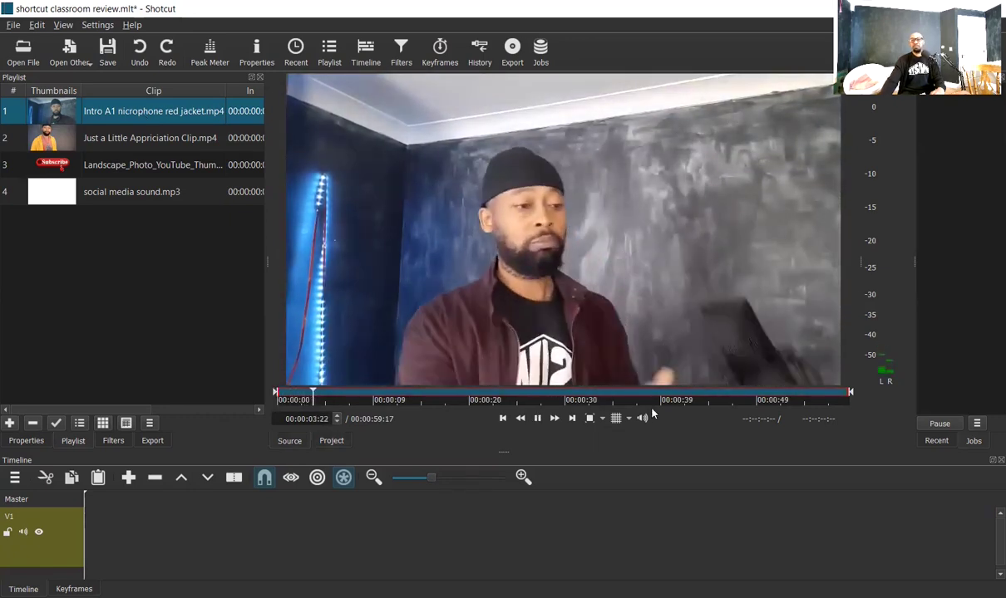
{"action": "left_click", "coordinate": [537, 419]}
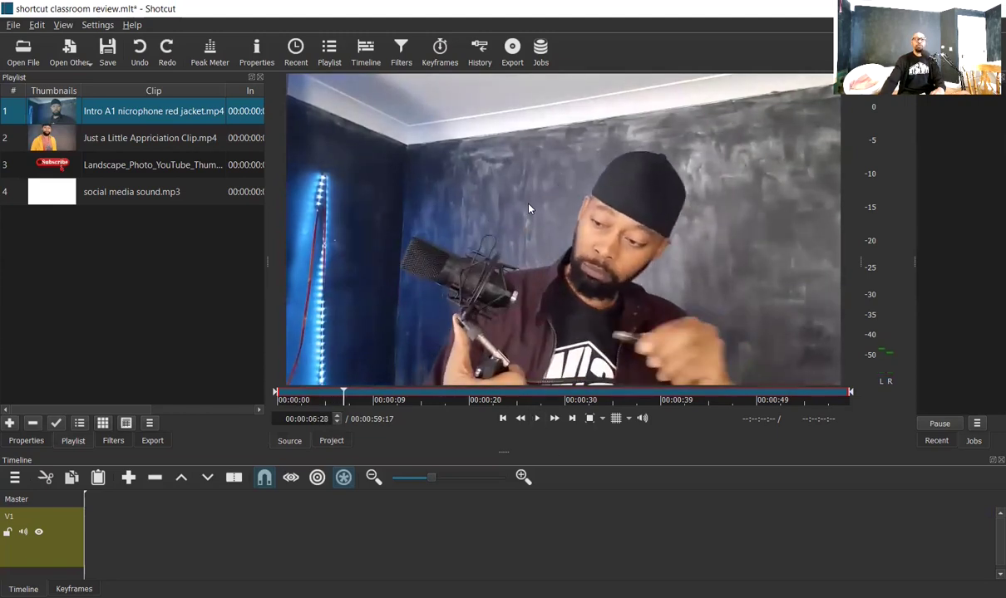
{"action": "left_click_drag", "start_coordinate": [527, 223], "coordinate": [126, 520]}
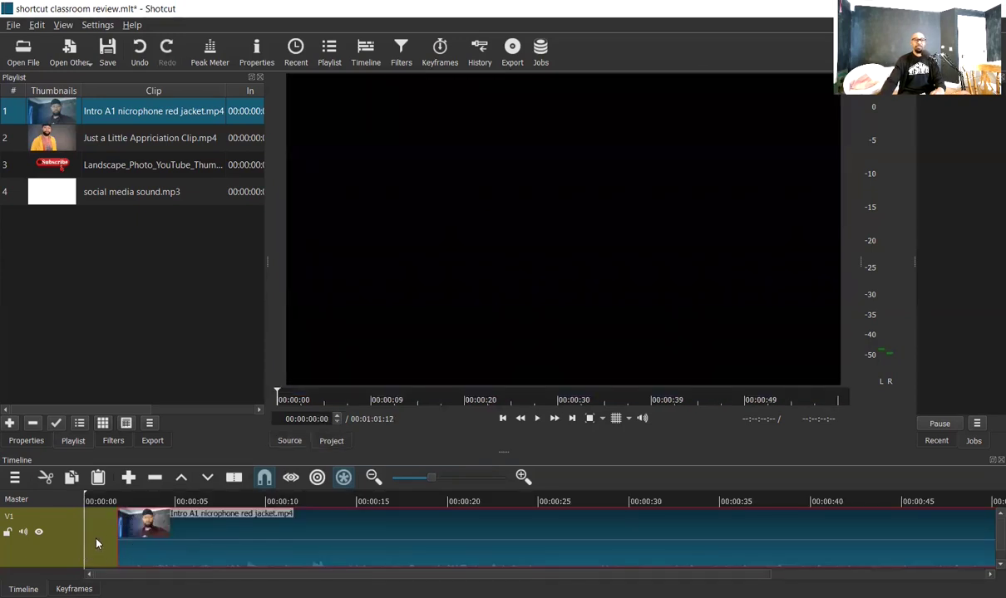
{"action": "left_click_drag", "start_coordinate": [200, 541], "coordinate": [151, 542]}
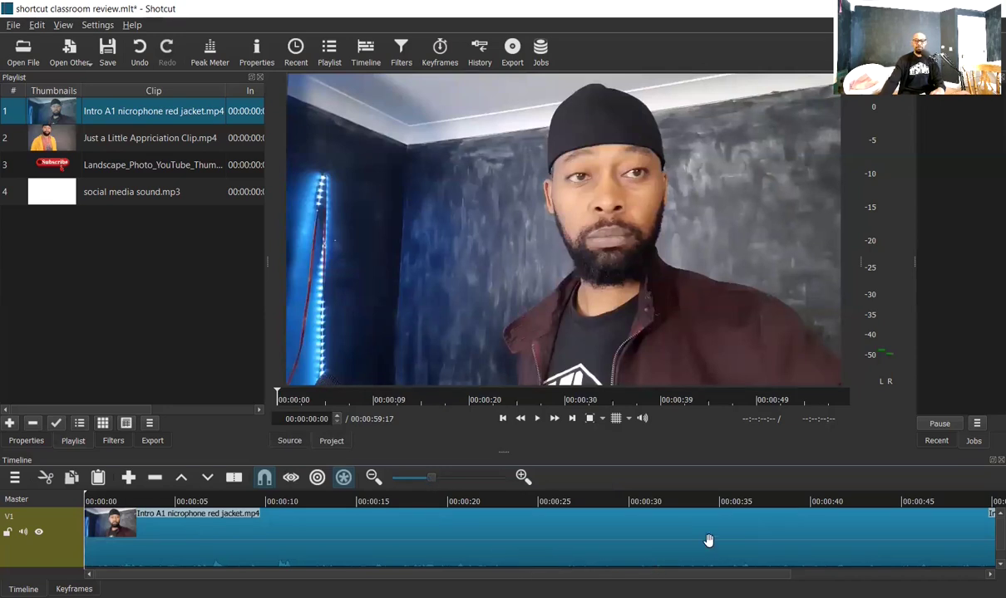
Step: Add "Just a Little Appriciation Clip.mp4" to track V1 directly after the intro clip
{"action": "left_click", "coordinate": [415, 480]}
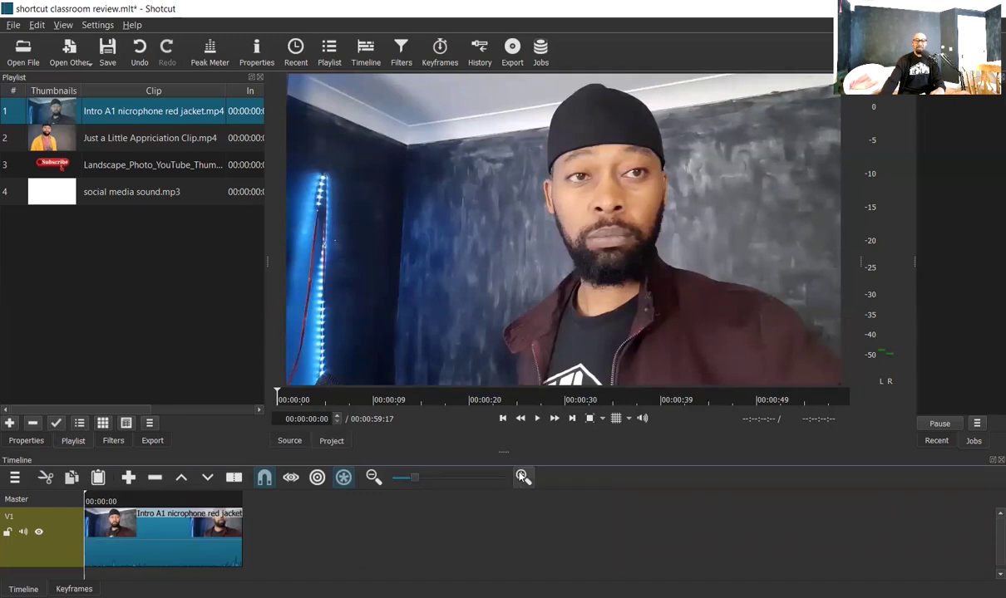
{"action": "left_click", "coordinate": [522, 477]}
{"action": "left_click", "coordinate": [522, 476]}
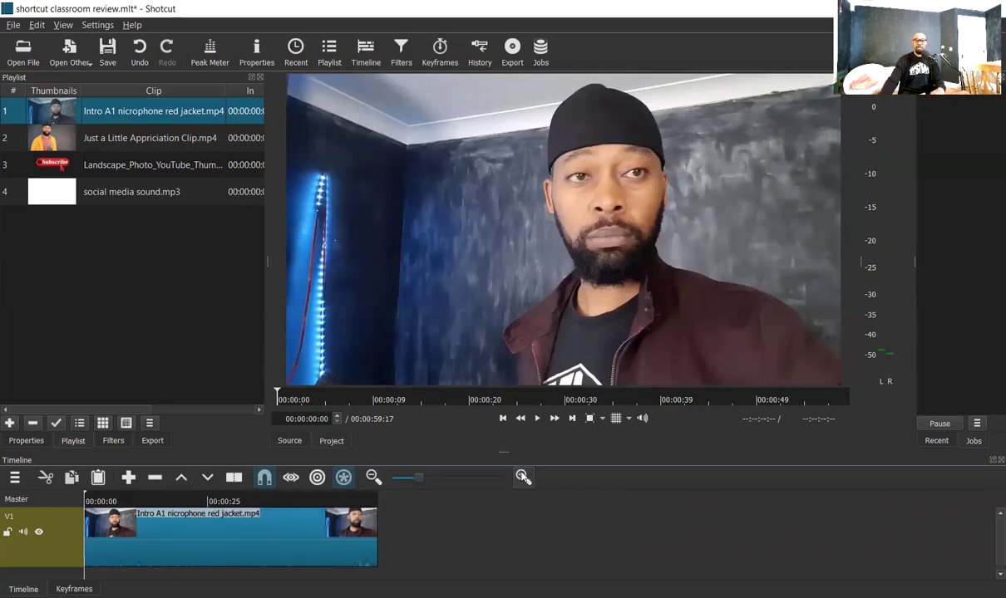
{"action": "left_click", "coordinate": [522, 476]}
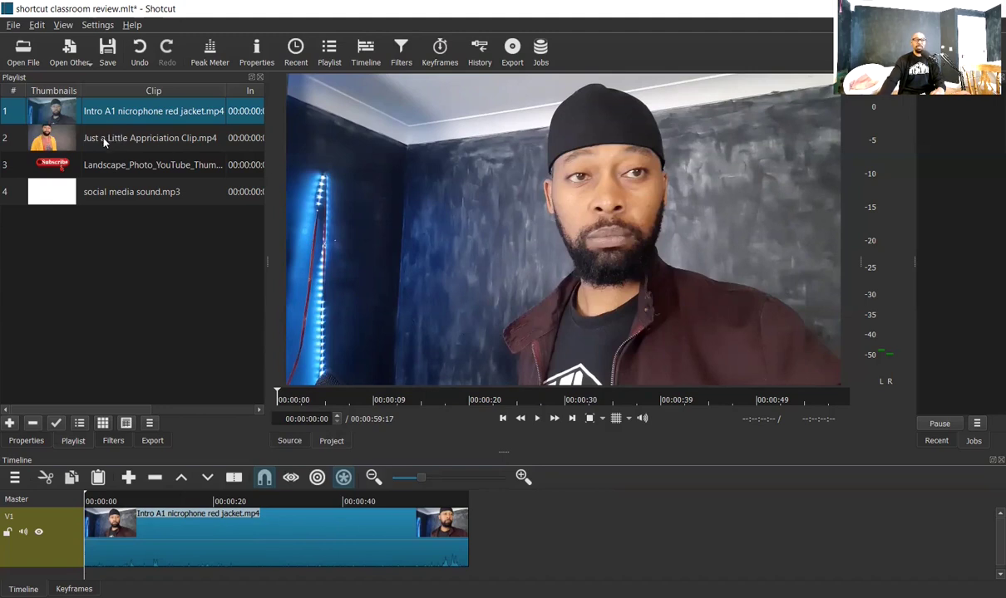
{"action": "left_click_drag", "start_coordinate": [104, 141], "coordinate": [462, 542]}
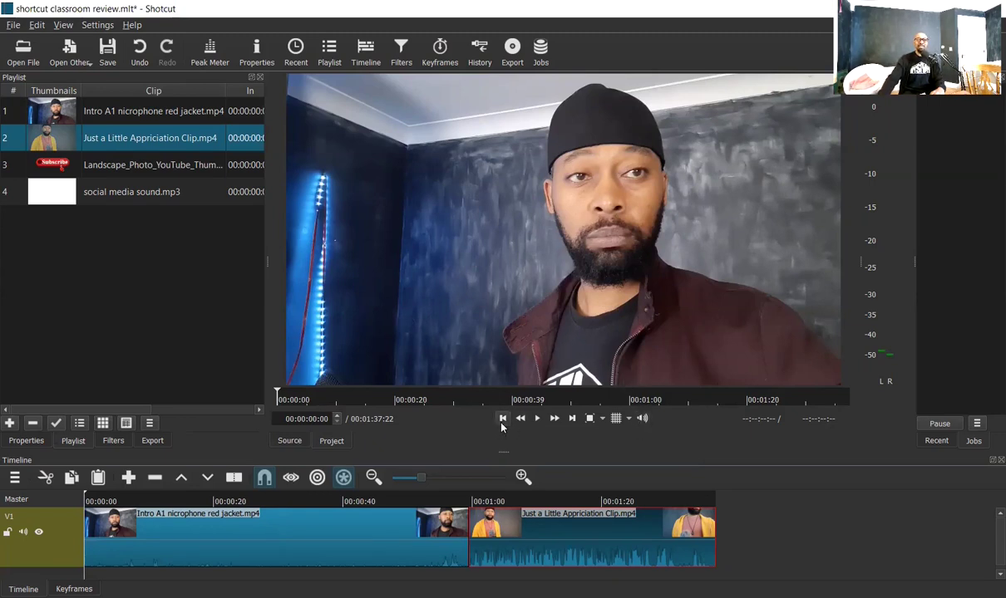
Step: Play the project from the start, skip through the clip boundaries to the end, and preview the middle of the second clip
{"action": "left_click", "coordinate": [541, 422]}
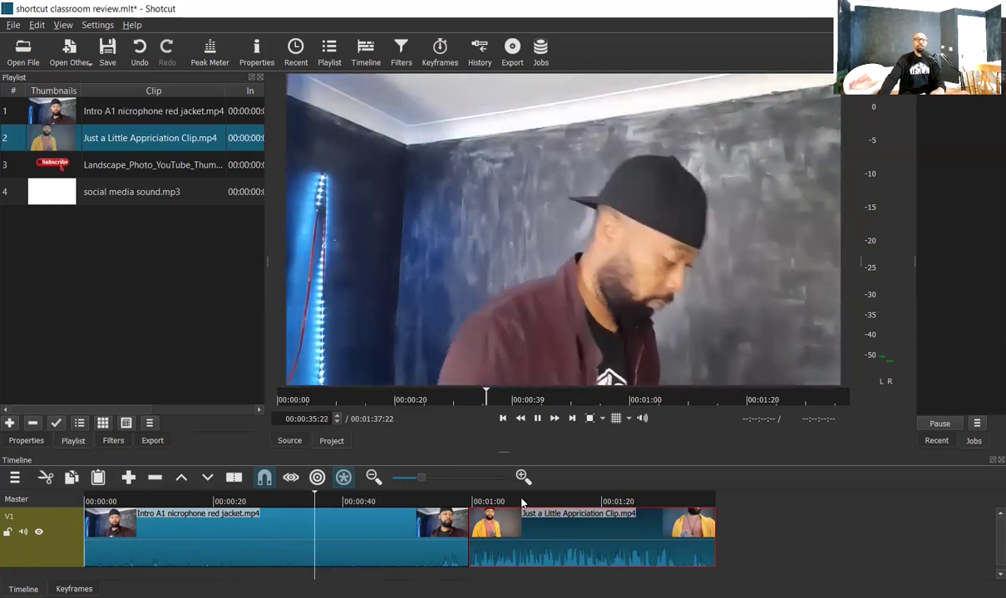
{"action": "left_click", "coordinate": [537, 419]}
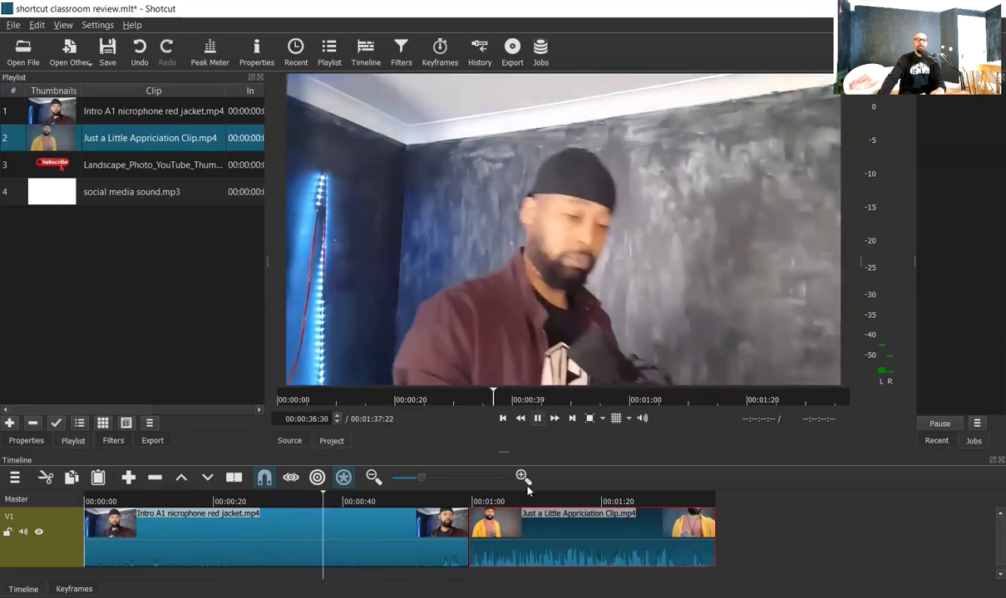
{"action": "left_click", "coordinate": [572, 418]}
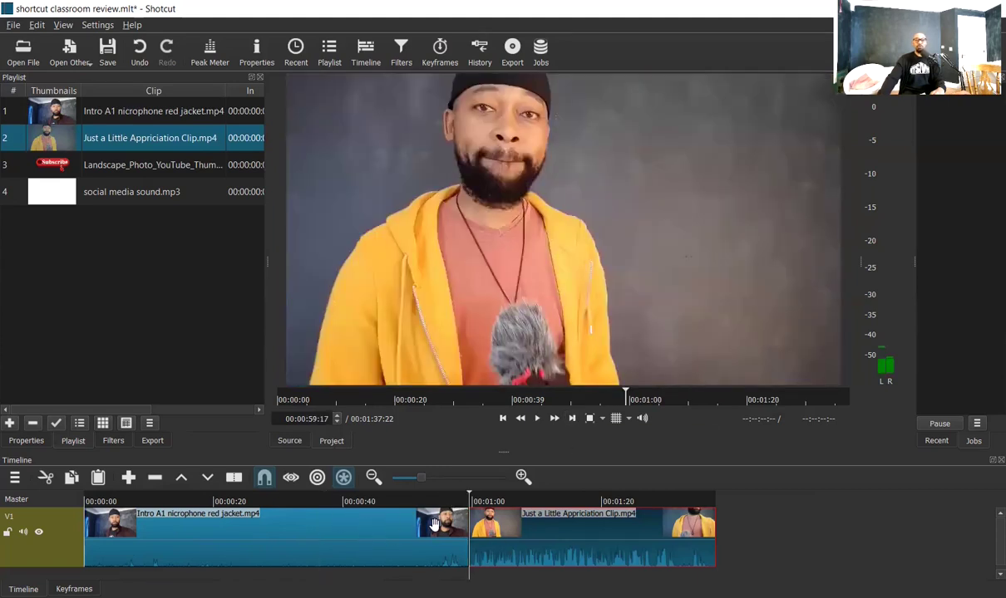
{"action": "left_click", "coordinate": [572, 418]}
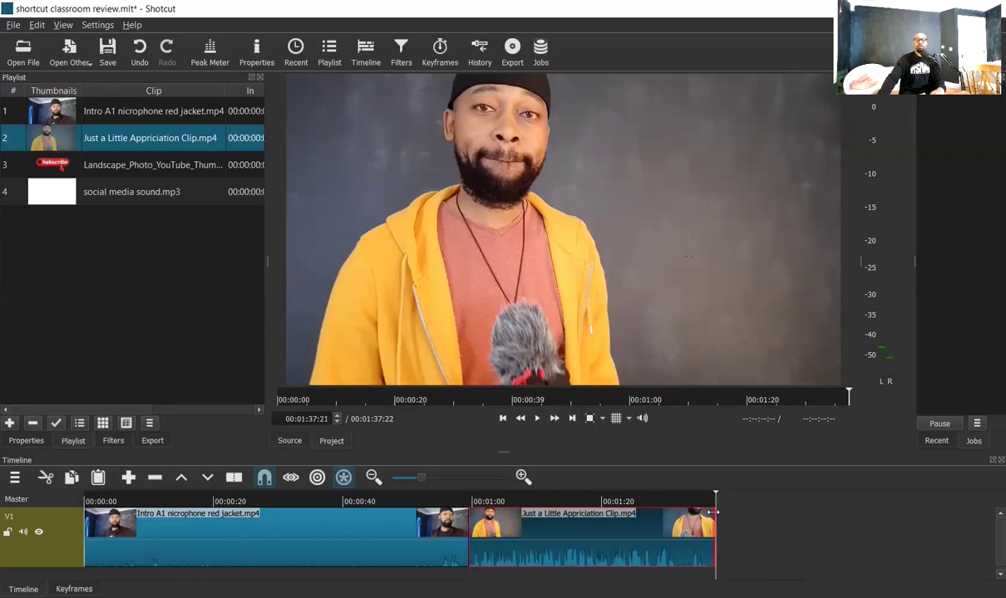
{"action": "left_click", "coordinate": [571, 503]}
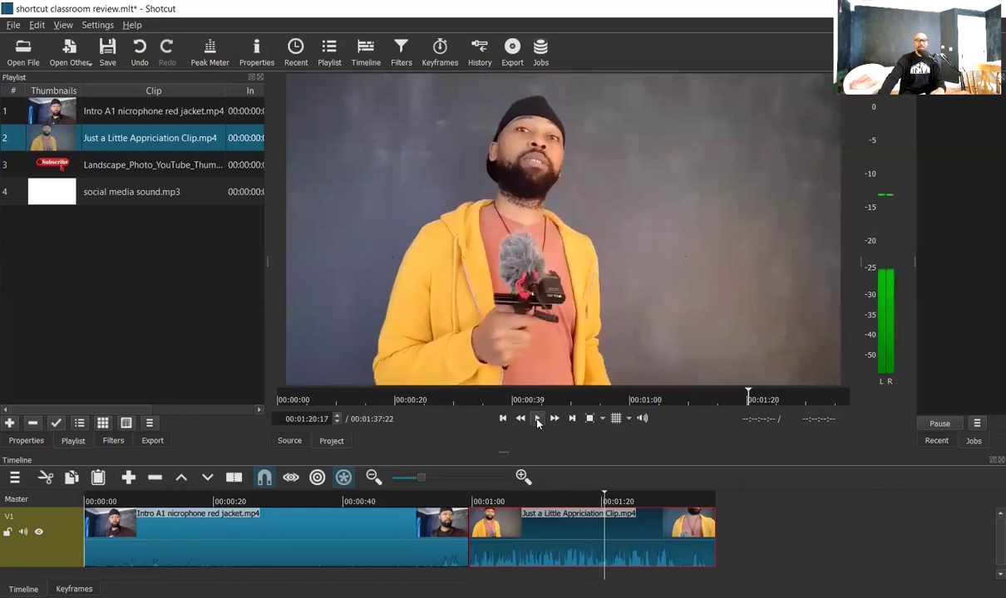
{"action": "left_click", "coordinate": [537, 419]}
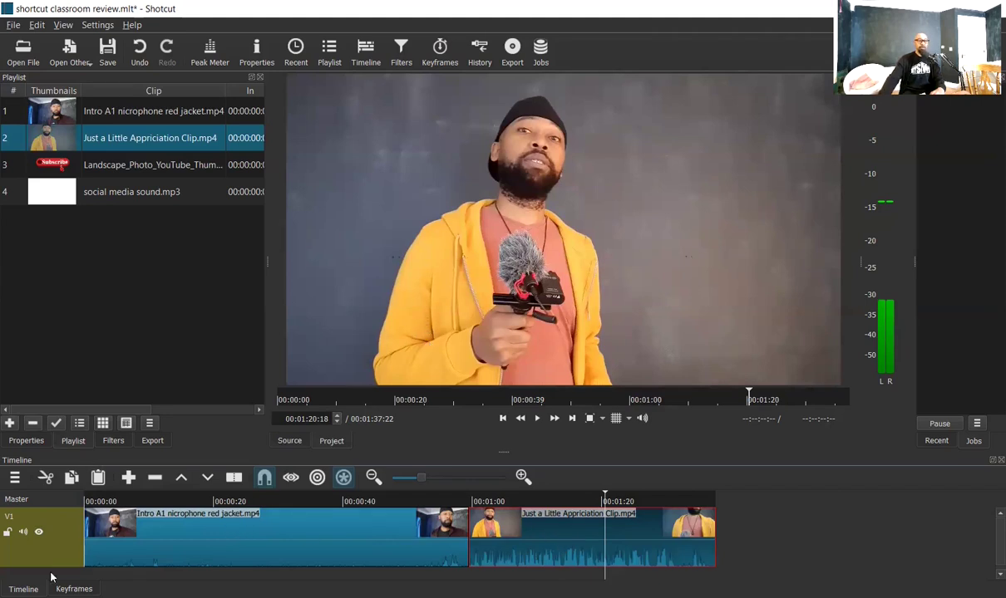
Step: Hide track V1's video and play parts of both clips with the picture off
{"action": "left_click", "coordinate": [39, 532]}
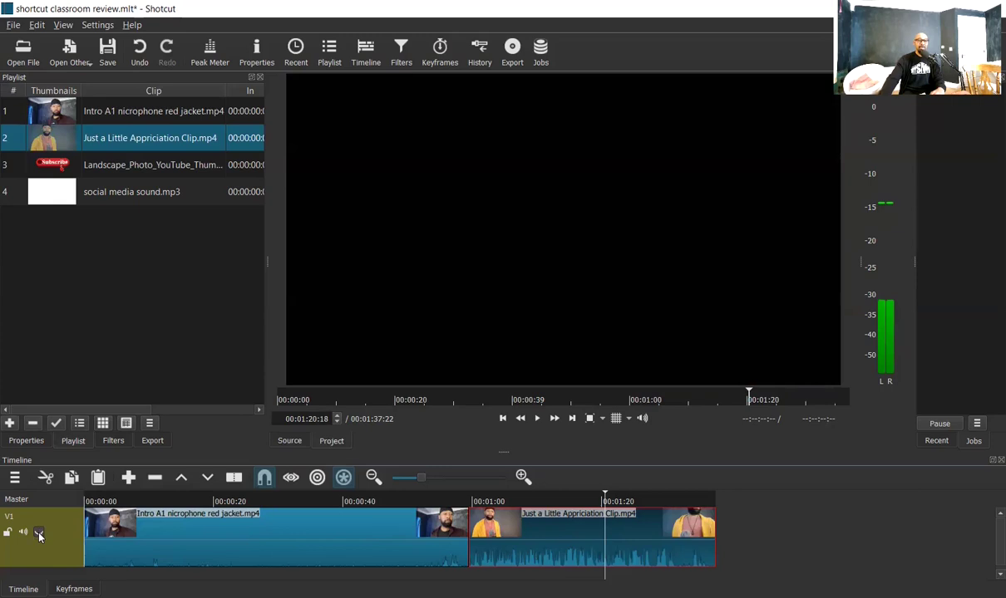
{"action": "left_click", "coordinate": [317, 502]}
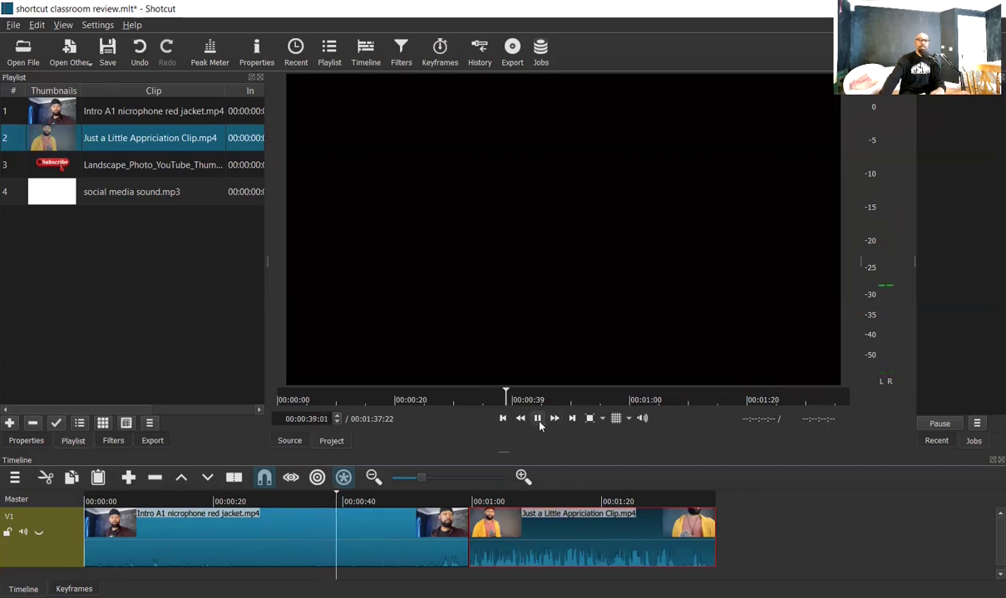
{"action": "left_click", "coordinate": [538, 420]}
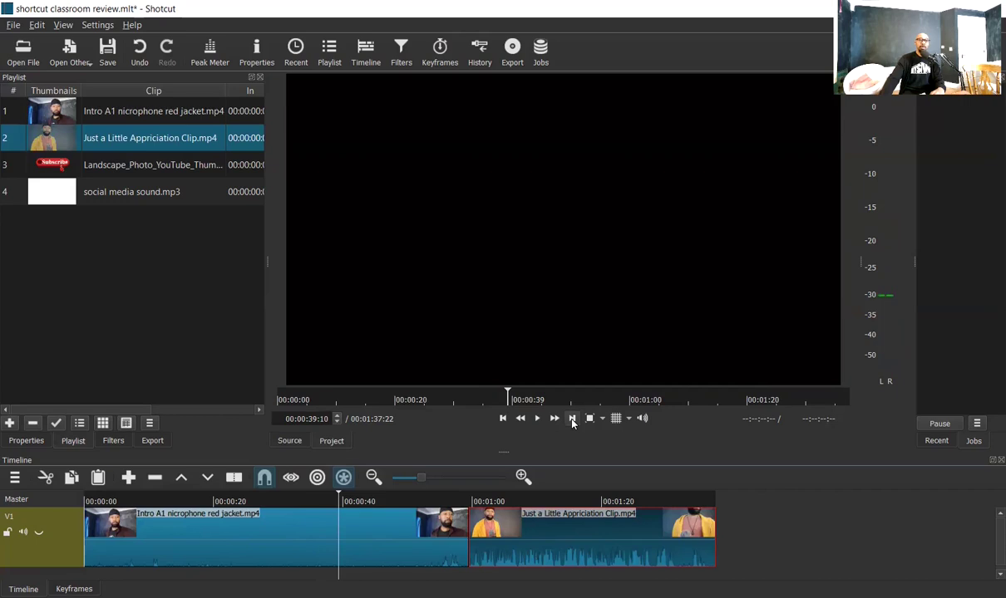
{"action": "left_click", "coordinate": [572, 420]}
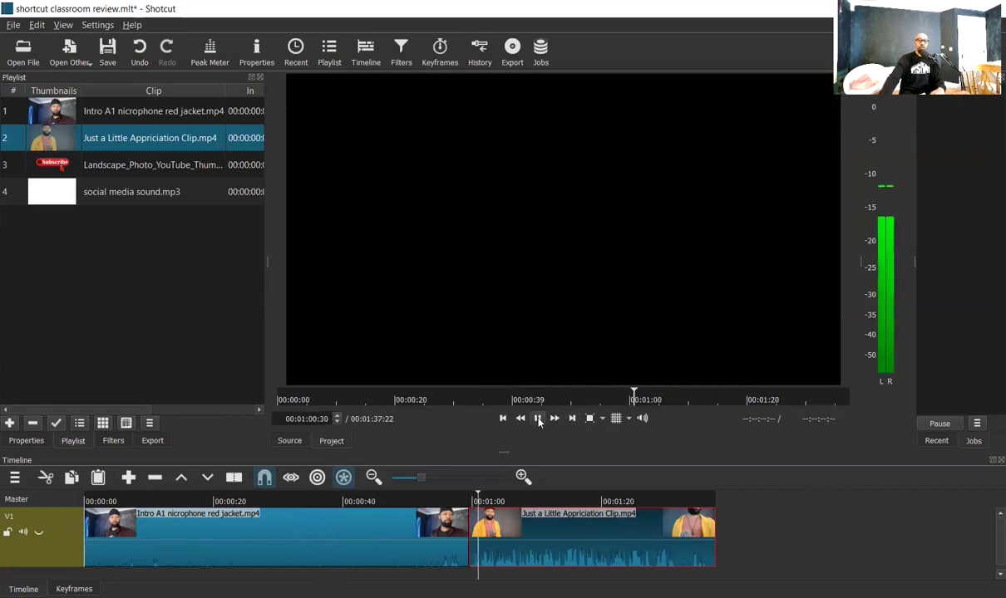
{"action": "left_click", "coordinate": [538, 419]}
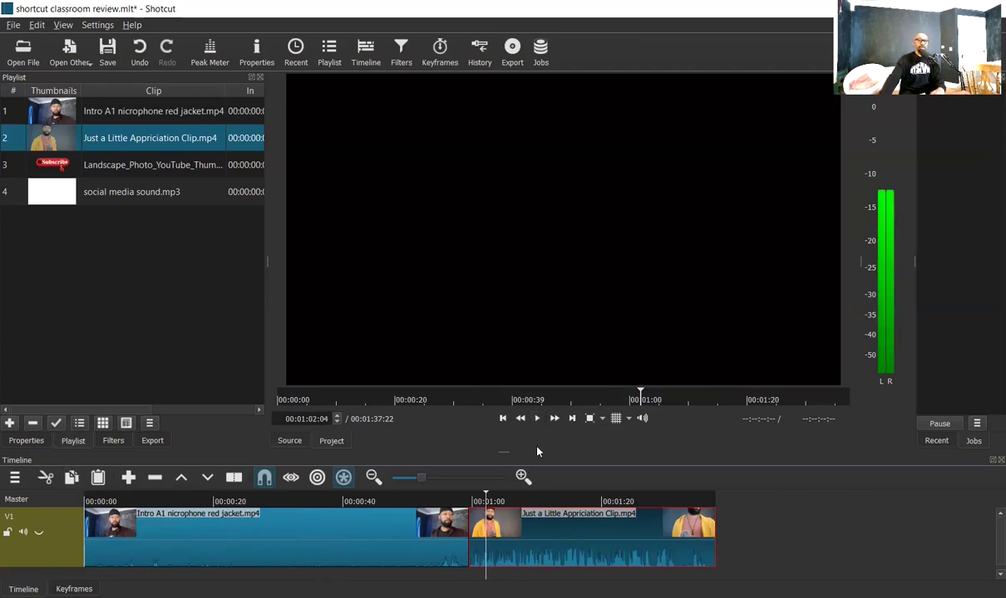
Step: Mute track V1, play from the start of the second clip, and check positions in both clips
{"action": "left_click", "coordinate": [502, 418]}
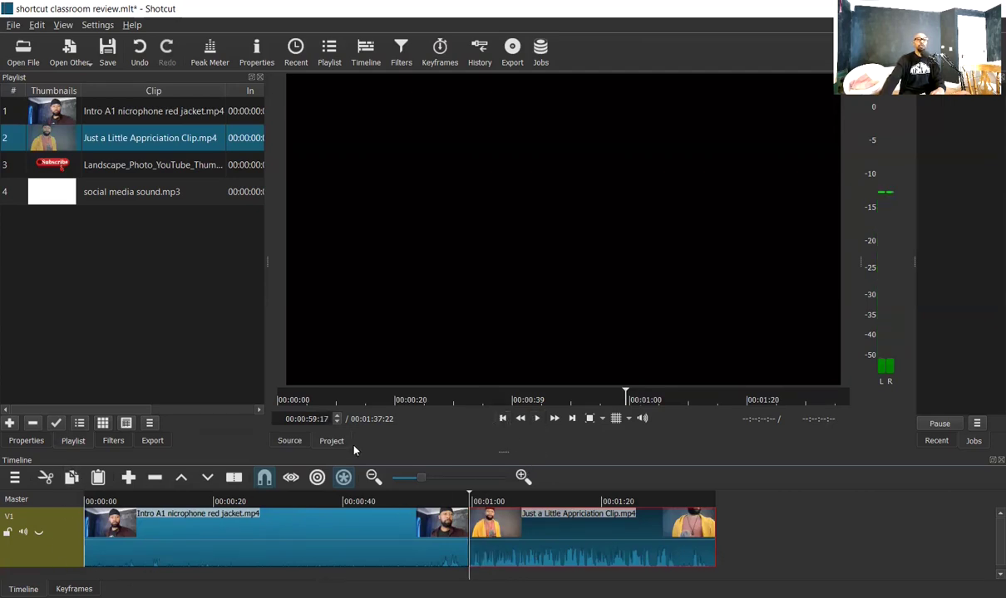
{"action": "left_click", "coordinate": [24, 533]}
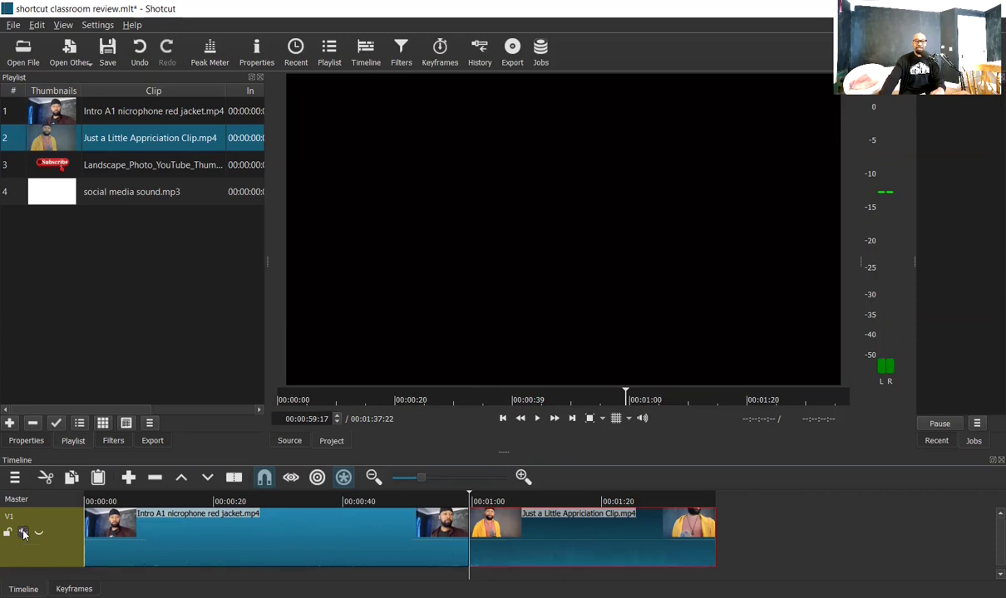
{"action": "left_click", "coordinate": [537, 419]}
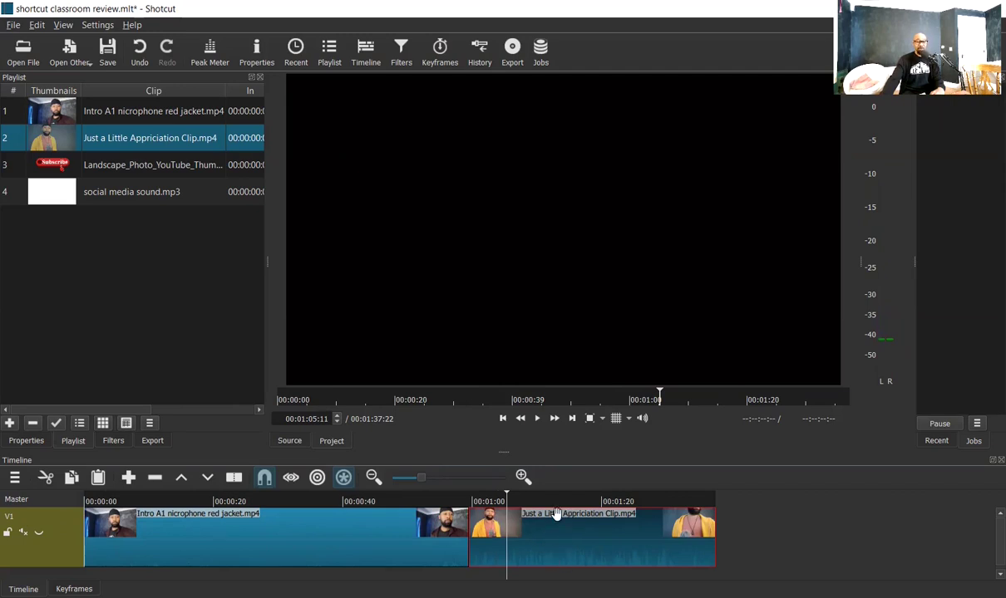
{"action": "left_click", "coordinate": [284, 501]}
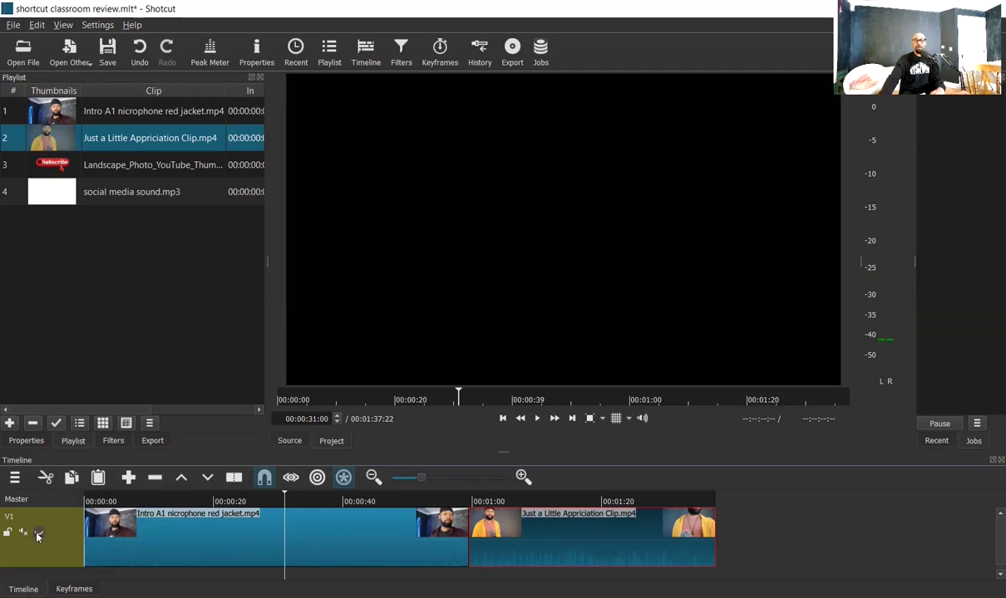
{"action": "left_click", "coordinate": [575, 501]}
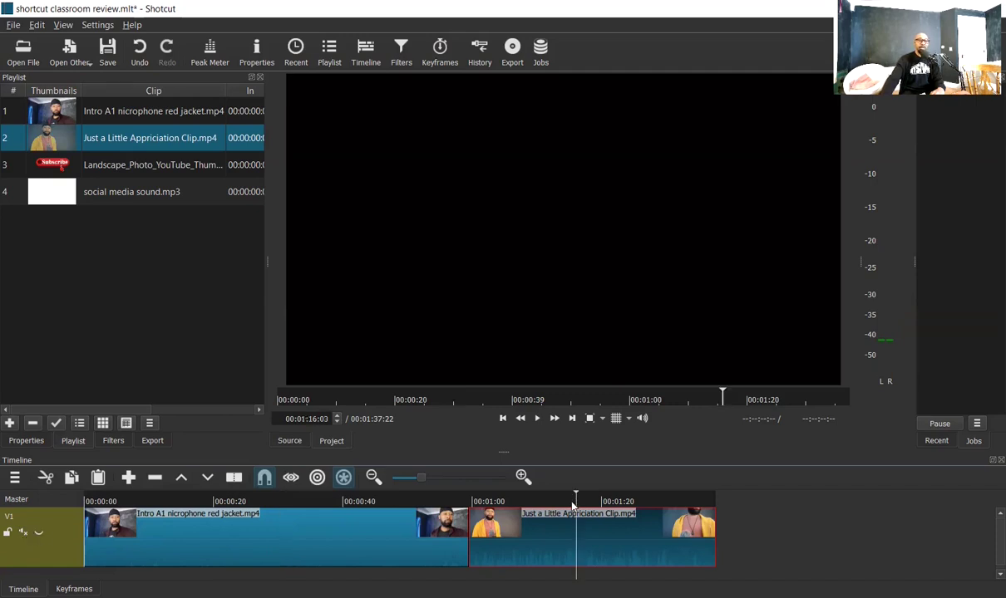
Step: Show track V1's video again, check the frame at about 27 seconds, and select the intro clip
{"action": "left_click", "coordinate": [38, 532]}
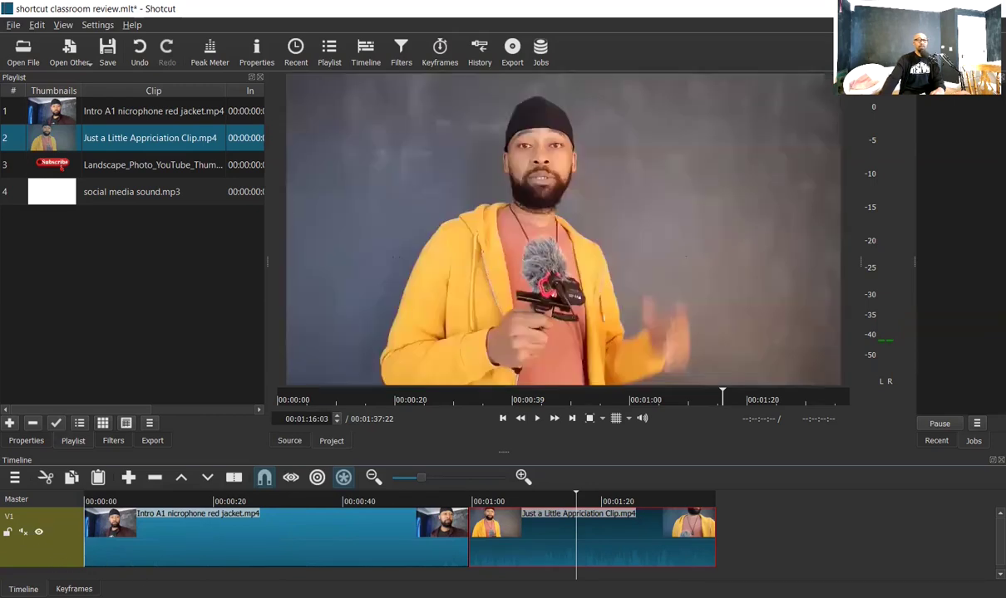
{"action": "left_click", "coordinate": [259, 502]}
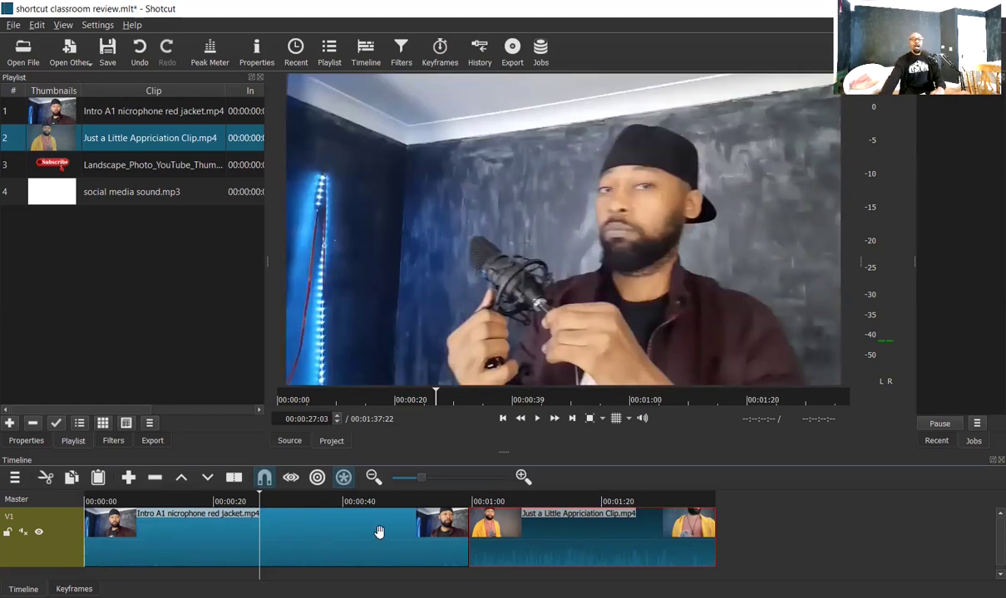
{"action": "left_click", "coordinate": [278, 548]}
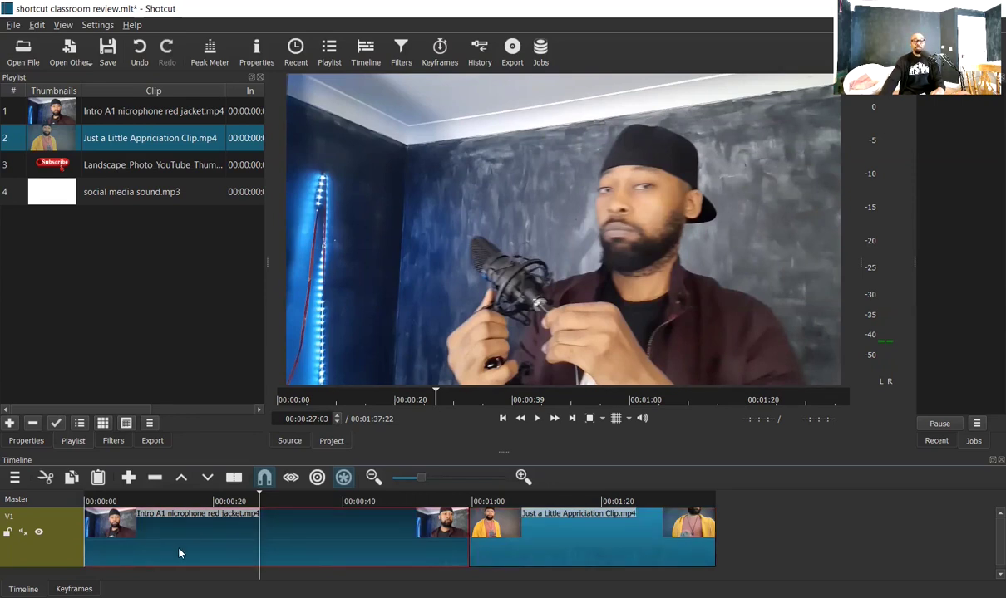
Step: Toggle track V1's mute, leaving its audio on, and place the playhead at 00:01:15:00 in the second clip
{"action": "left_click", "coordinate": [23, 532]}
{"action": "left_click", "coordinate": [23, 533]}
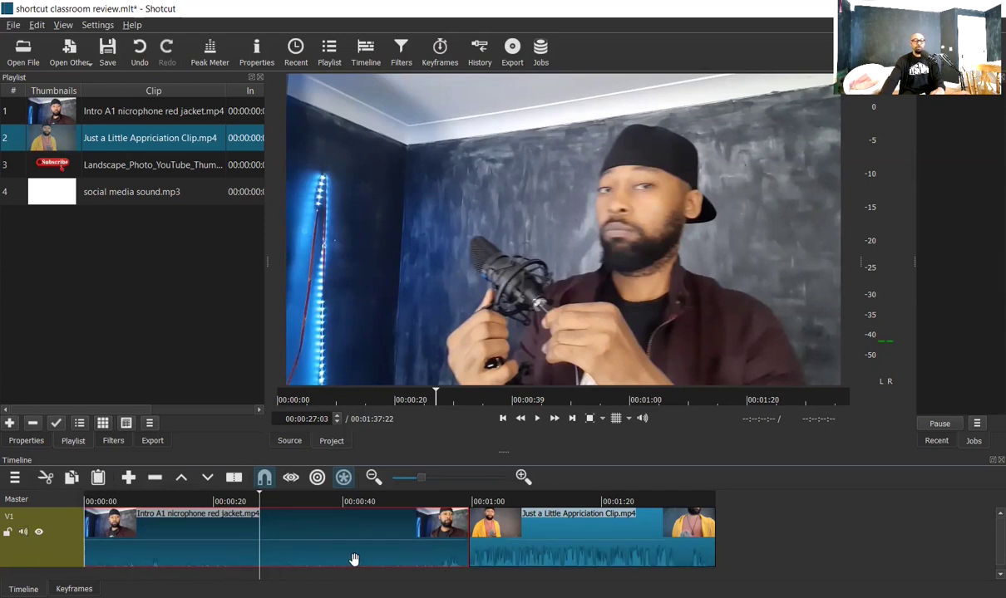
{"action": "left_click", "coordinate": [24, 534]}
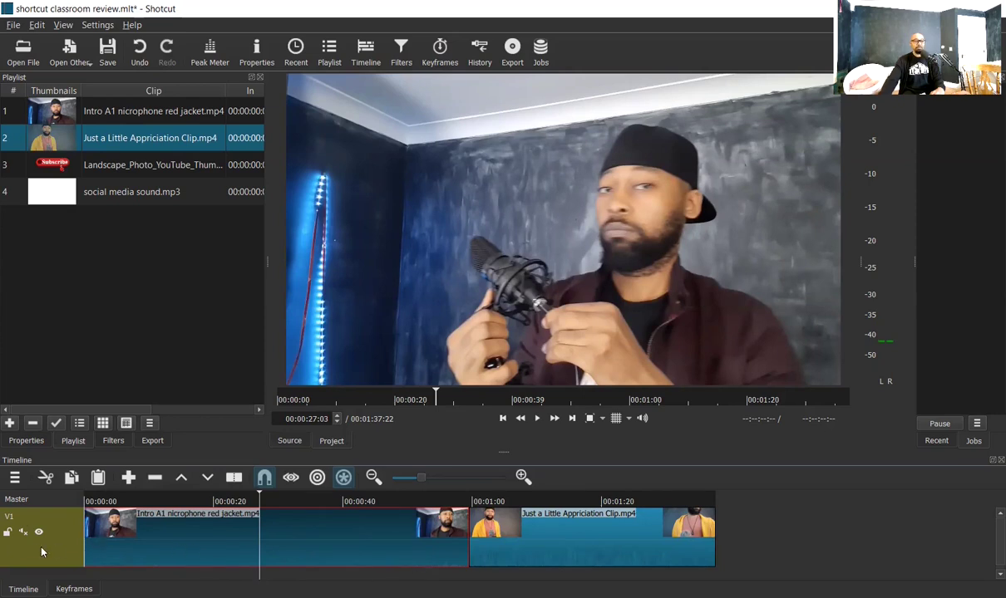
{"action": "left_click", "coordinate": [24, 533]}
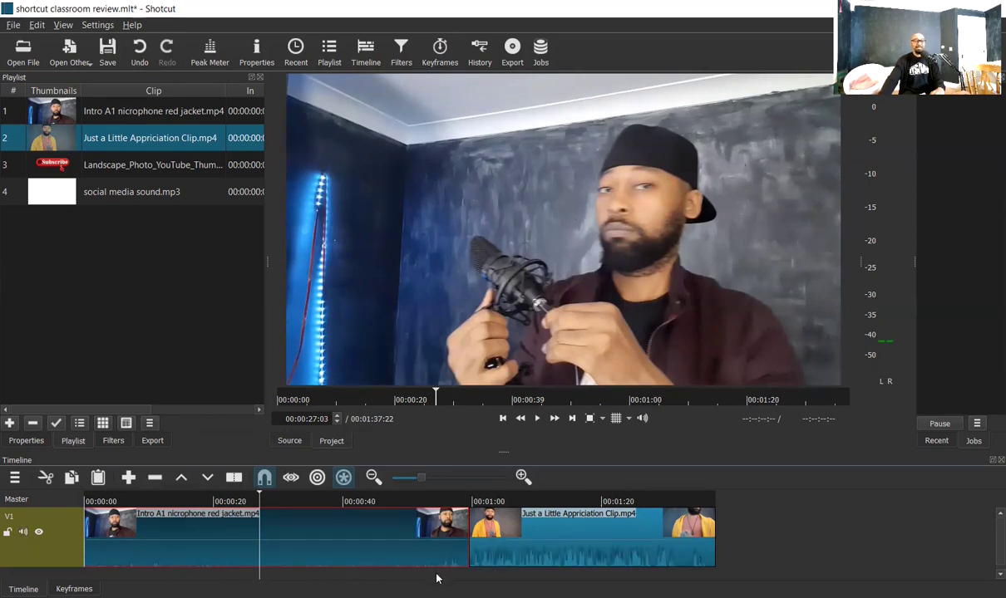
{"action": "left_click", "coordinate": [570, 502]}
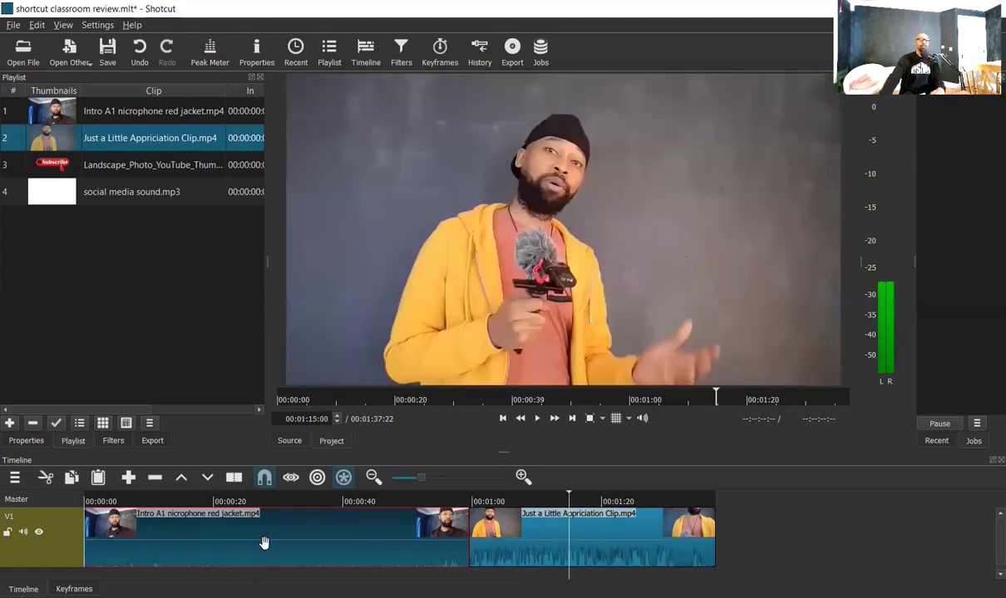
Step: Select the second clip on track V1 and toggle the track's mute, leaving its audio on
{"action": "left_click", "coordinate": [588, 540]}
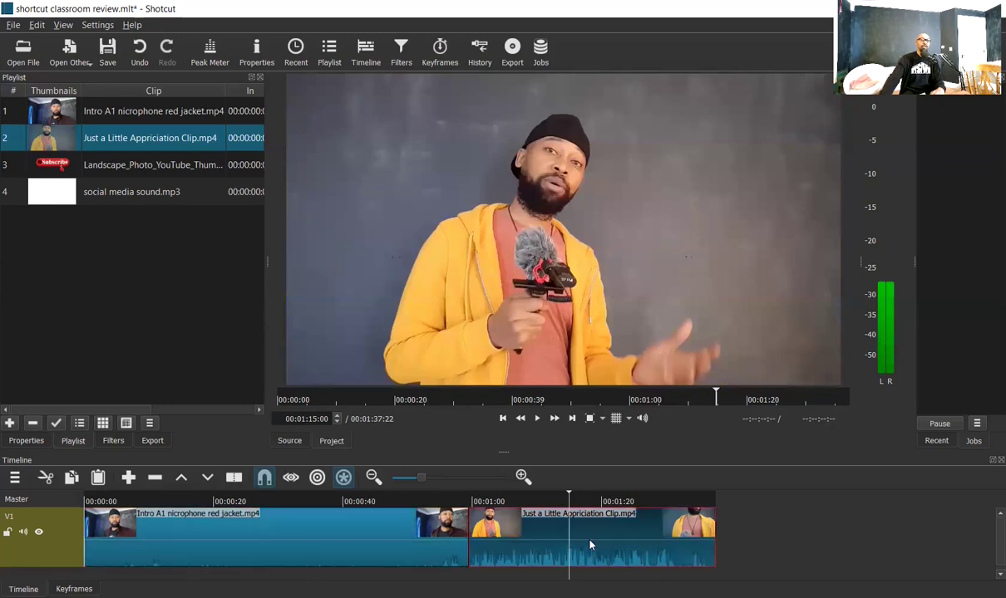
{"action": "left_click", "coordinate": [25, 533]}
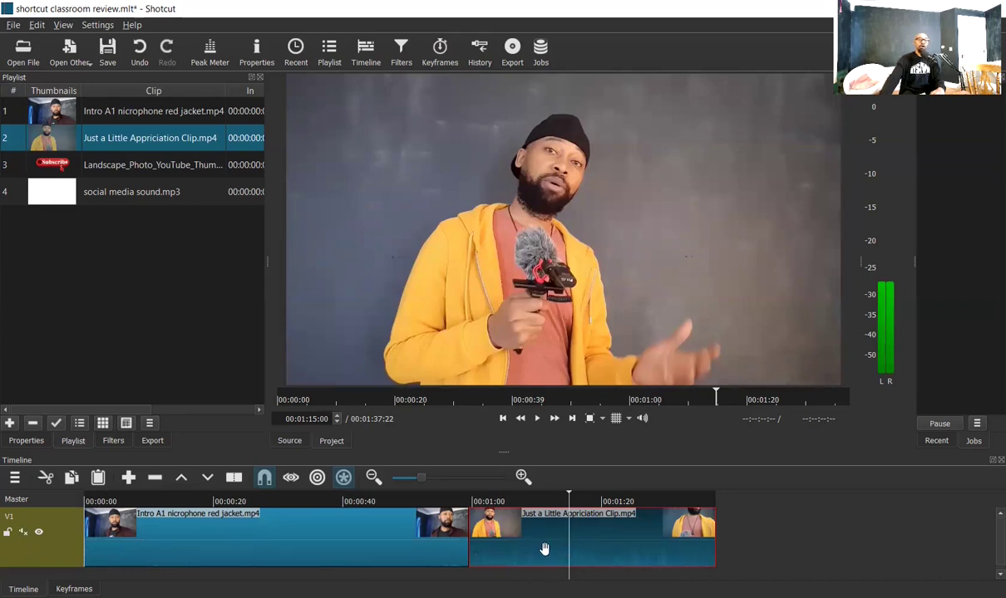
{"action": "left_click", "coordinate": [25, 532]}
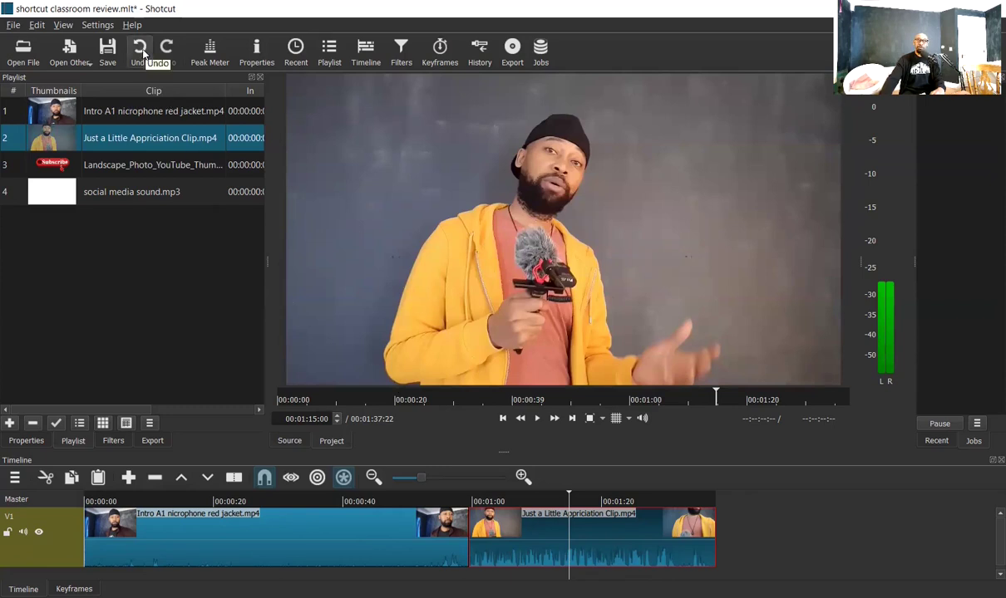
Step: Remove "Just a Little Appriciation Clip.mp4" from track V1 and place the playhead at 00:00:33:07, keeping snapping on
{"action": "right_click", "coordinate": [539, 544]}
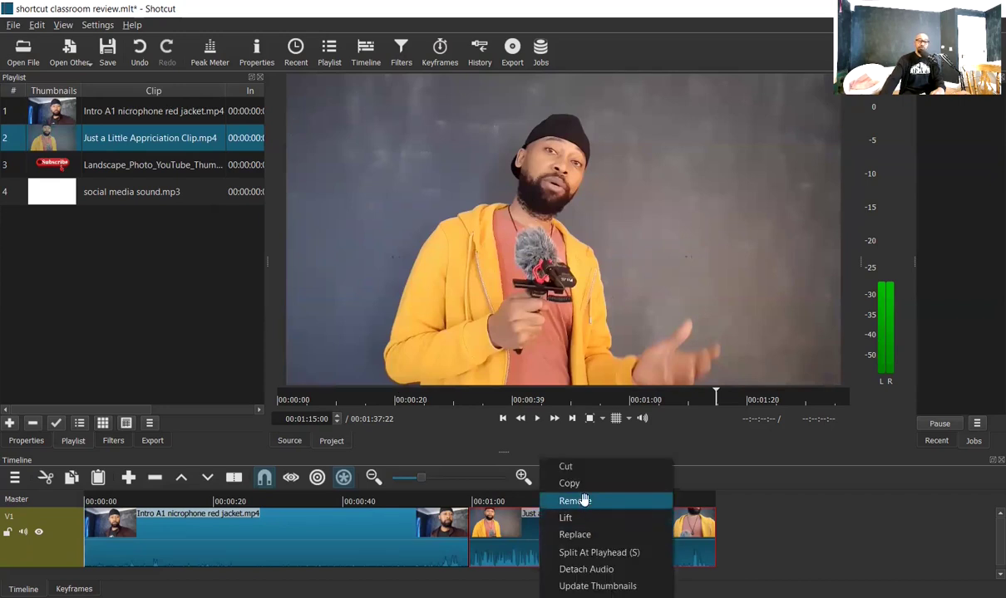
{"action": "left_click", "coordinate": [586, 503]}
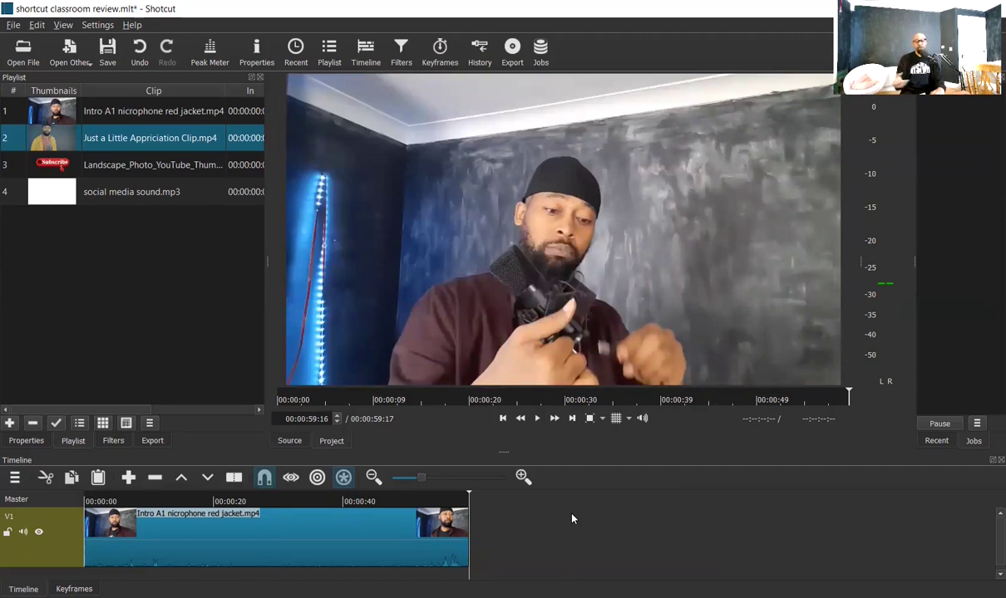
{"action": "left_click", "coordinate": [299, 501]}
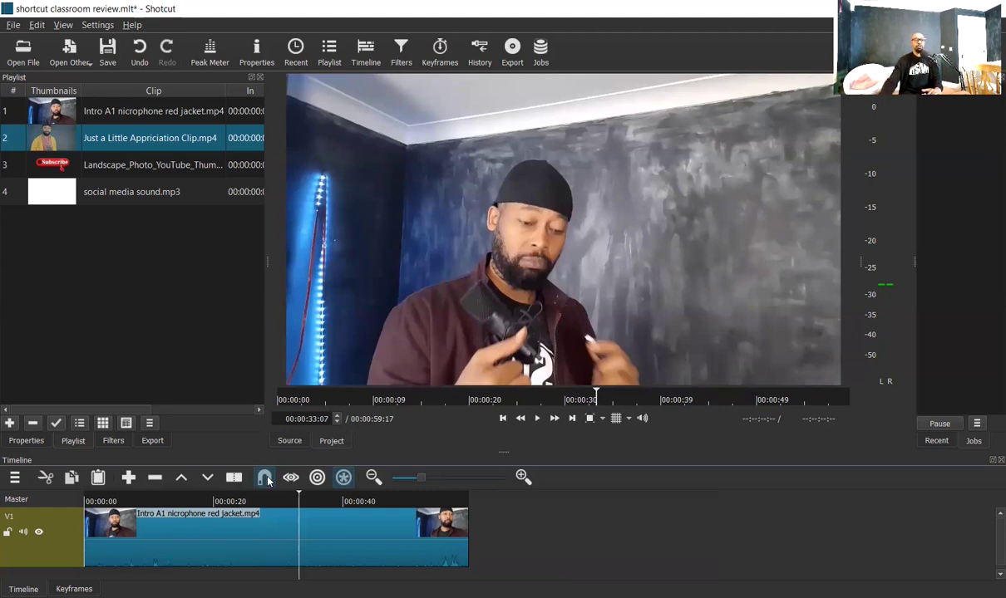
{"action": "left_click", "coordinate": [264, 480]}
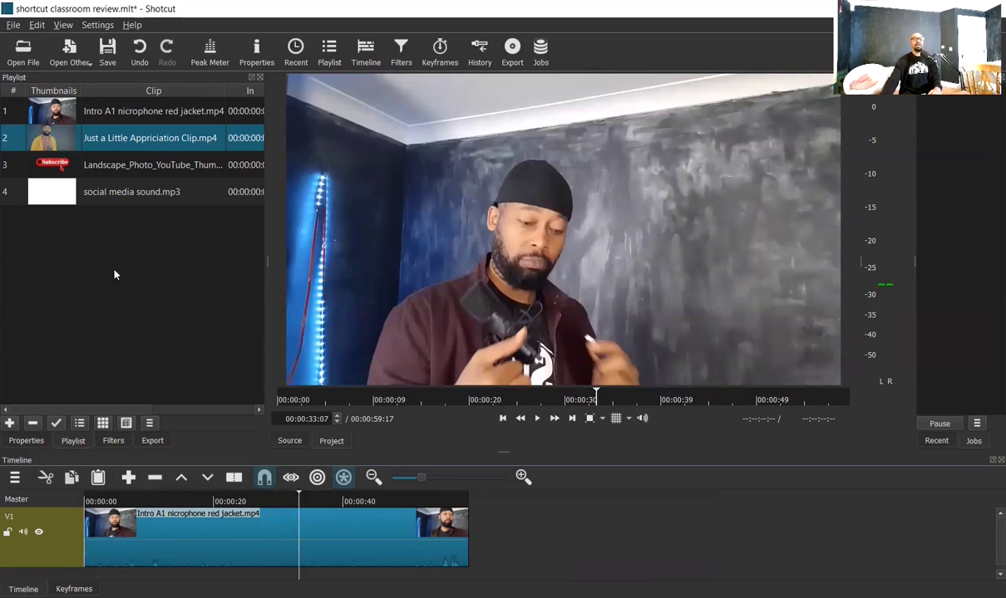
Step: Place "Just a Little Appriciation Clip.mp4" after the intro clip, shifting it about 1 second away and back against the intro clip
{"action": "left_click_drag", "start_coordinate": [78, 140], "coordinate": [471, 530]}
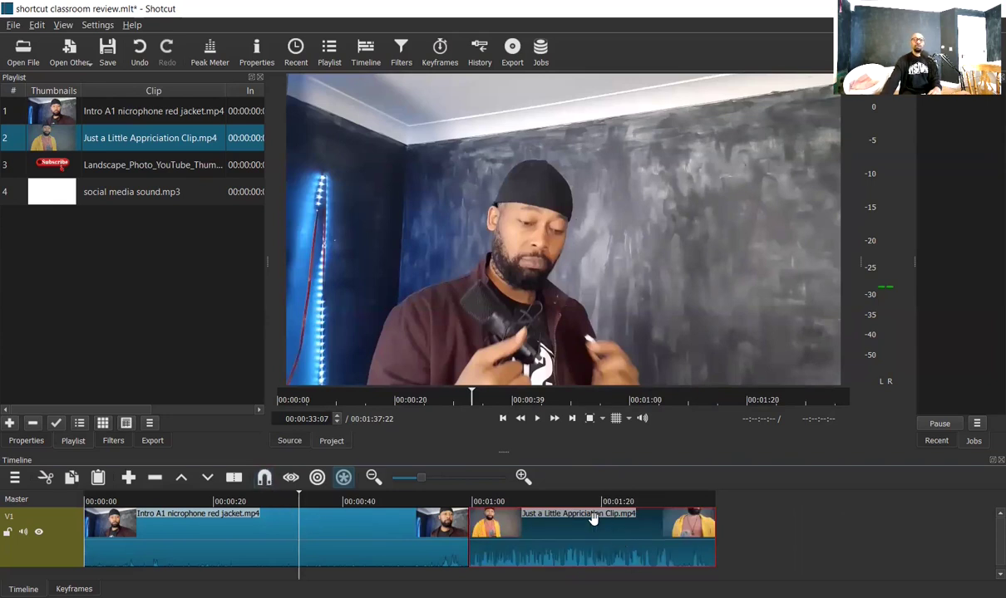
{"action": "mouse_move", "coordinate": [584, 532]}
{"action": "left_mouse_down"}
{"action": "mouse_move", "coordinate": [538, 541]}
{"action": "mouse_move", "coordinate": [590, 550]}
{"action": "left_mouse_up"}
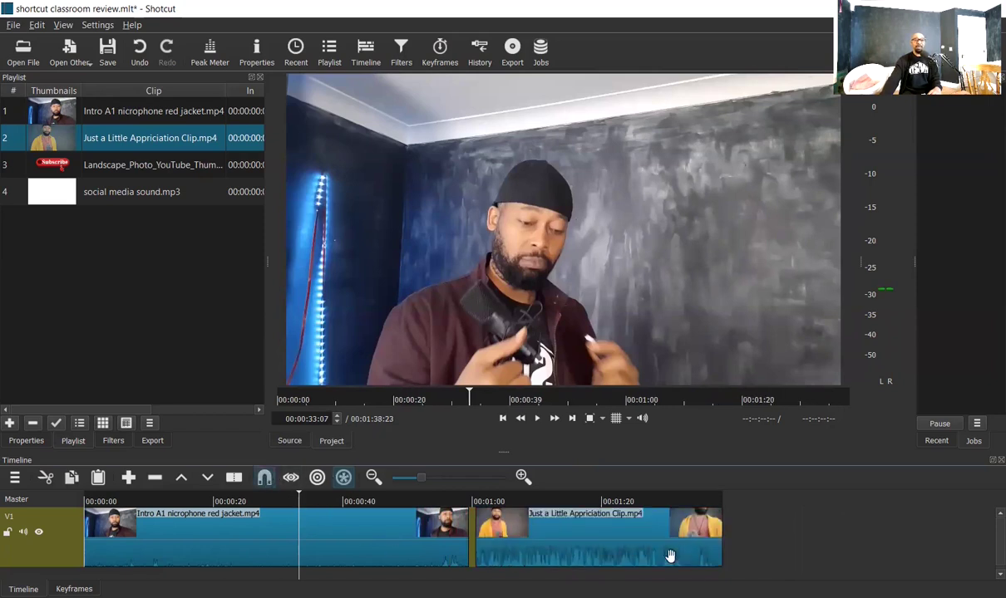
{"action": "mouse_move", "coordinate": [596, 536]}
{"action": "left_mouse_down"}
{"action": "mouse_move", "coordinate": [573, 530]}
{"action": "mouse_move", "coordinate": [581, 532]}
{"action": "left_mouse_up"}
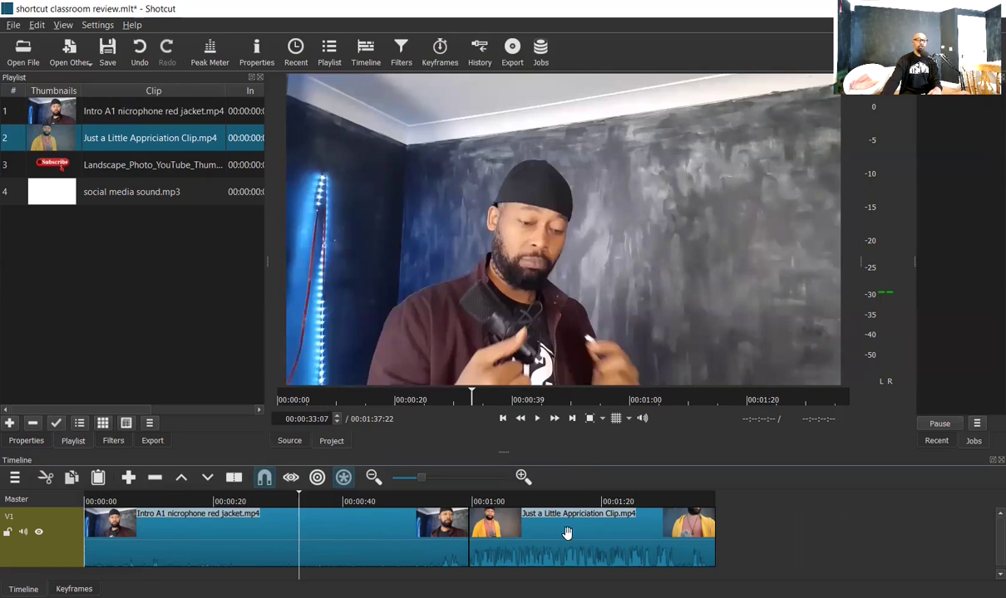
Step: Copy the second clip on track V1 and delete it from the timeline
{"action": "right_click", "coordinate": [568, 536]}
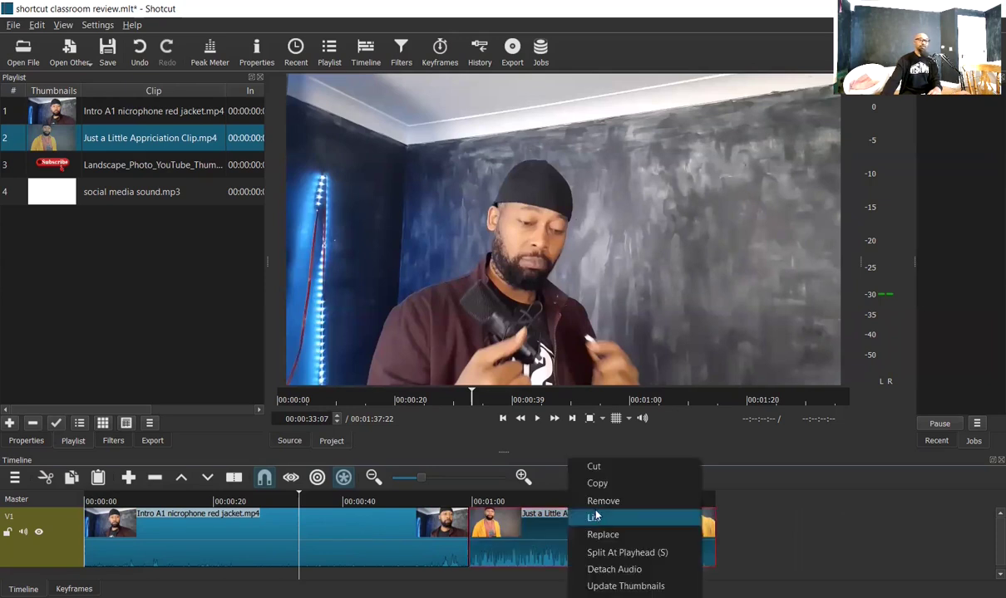
{"action": "left_click", "coordinate": [591, 485]}
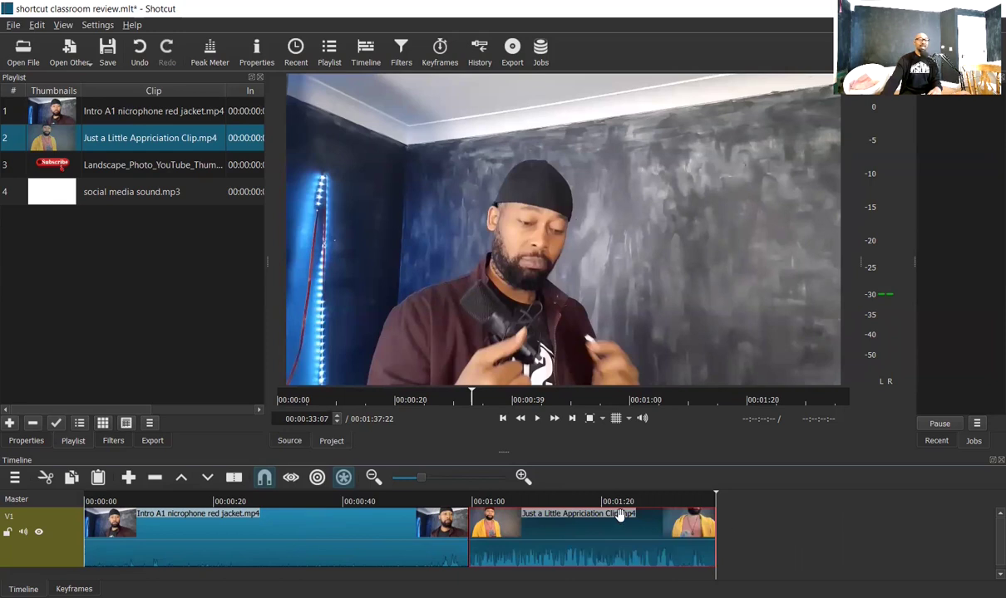
{"action": "left_click", "coordinate": [574, 538]}
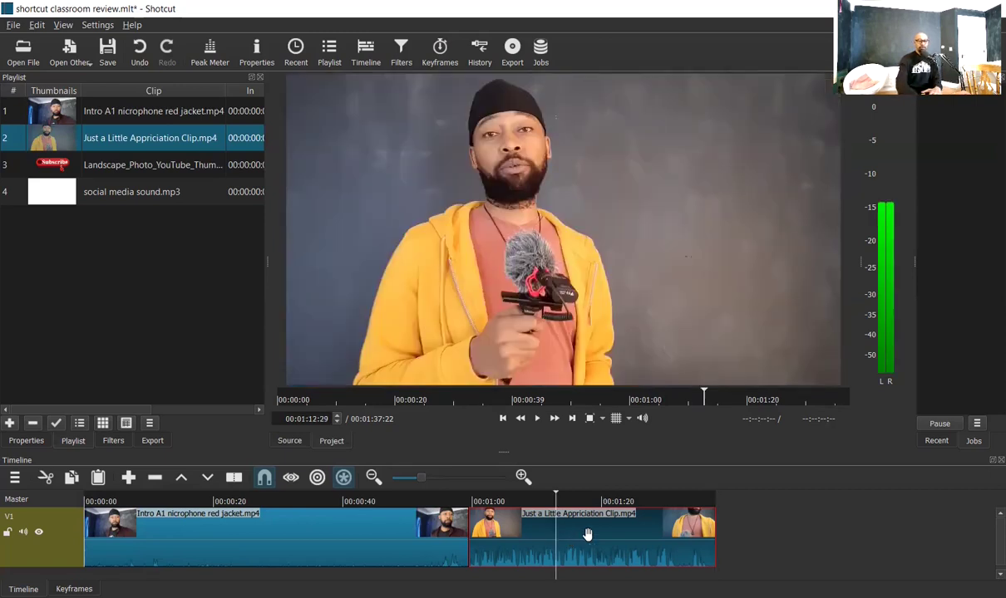
{"action": "key", "text": "Delete"}
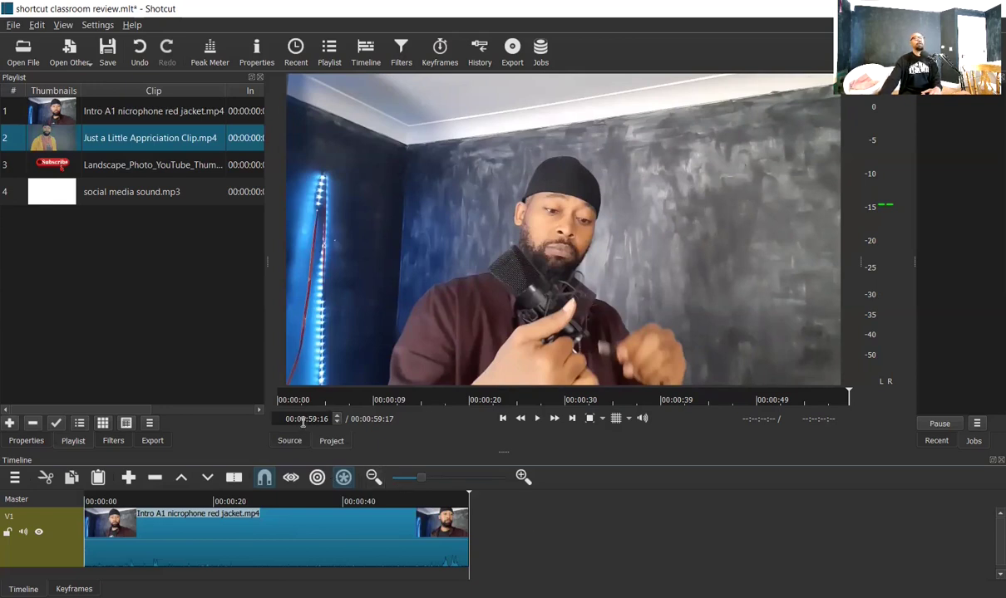
Step: Add a second video track above V1 and name it "red jacket"
{"action": "right_click", "coordinate": [63, 544]}
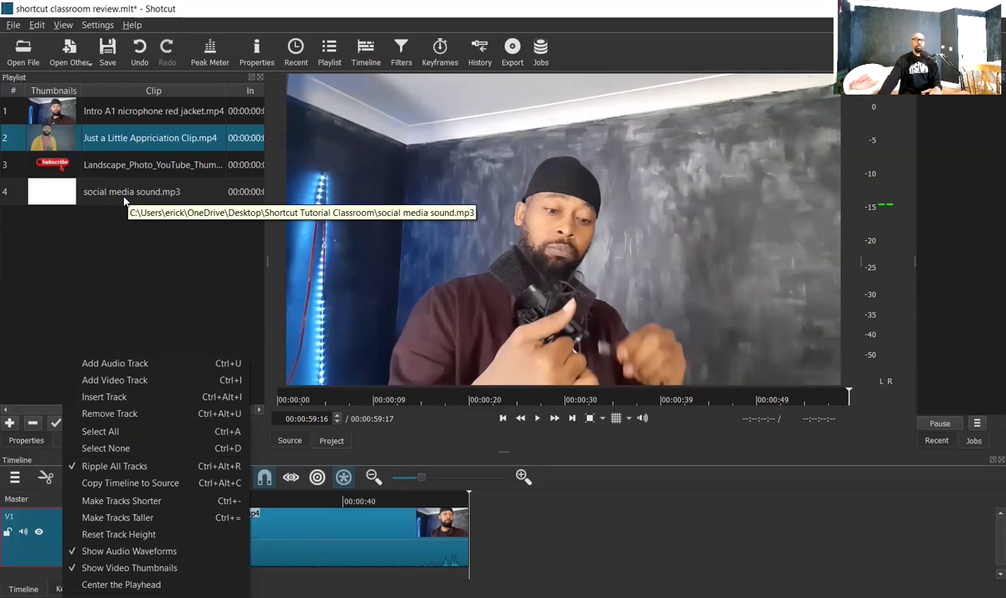
{"action": "left_click", "coordinate": [111, 383]}
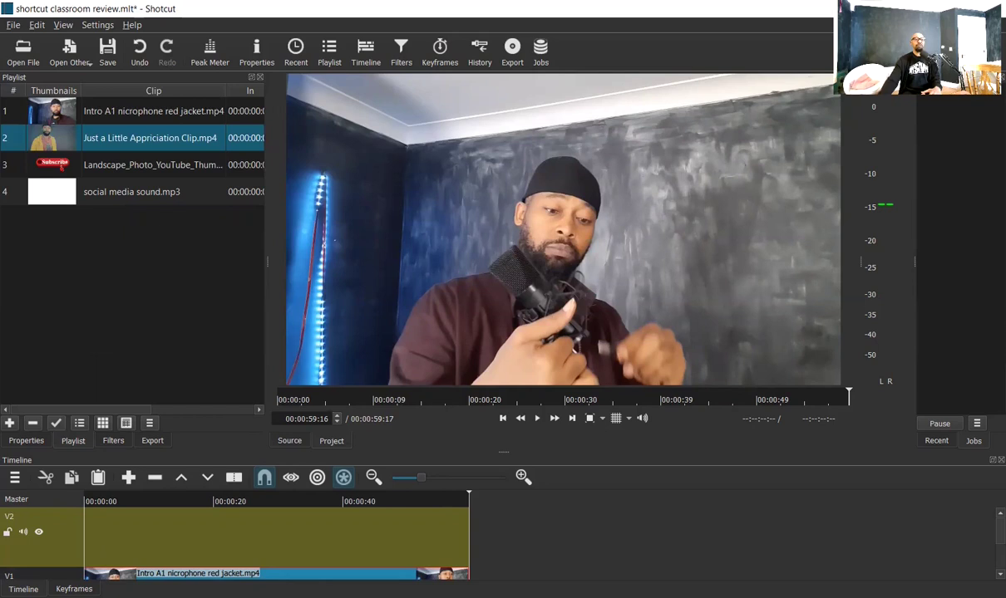
{"action": "double_click", "coordinate": [35, 518]}
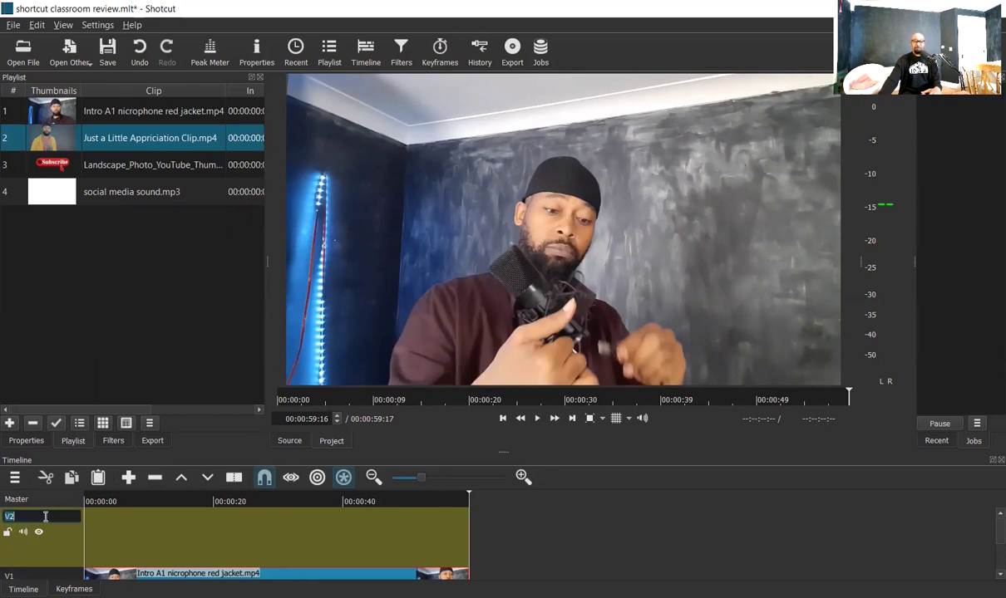
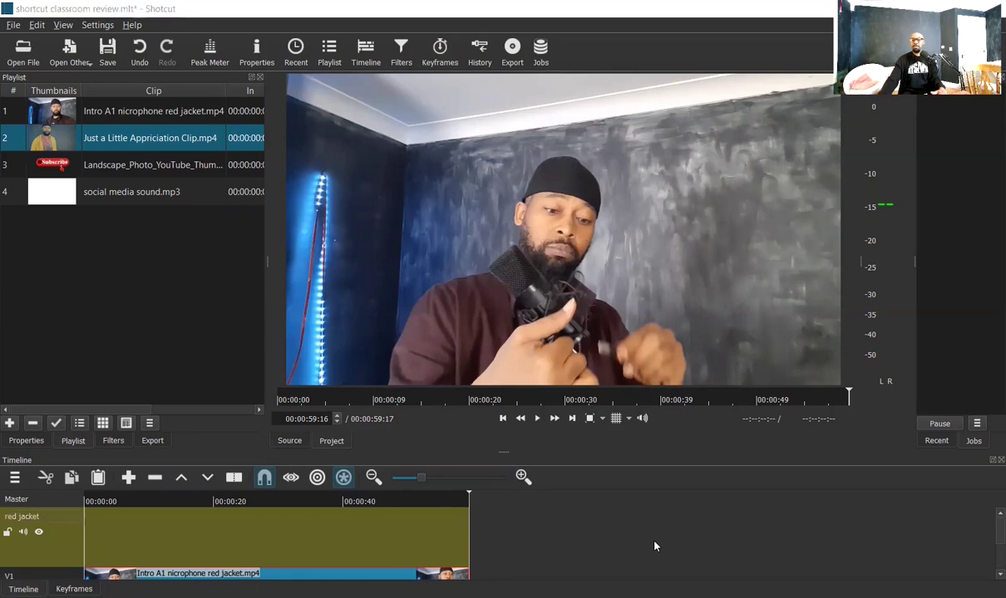
Step: Rename track V1 as "yellow jacket"
{"action": "scroll", "coordinate": [988, 538], "scroll_direction": "down", "scroll_amount": 3}
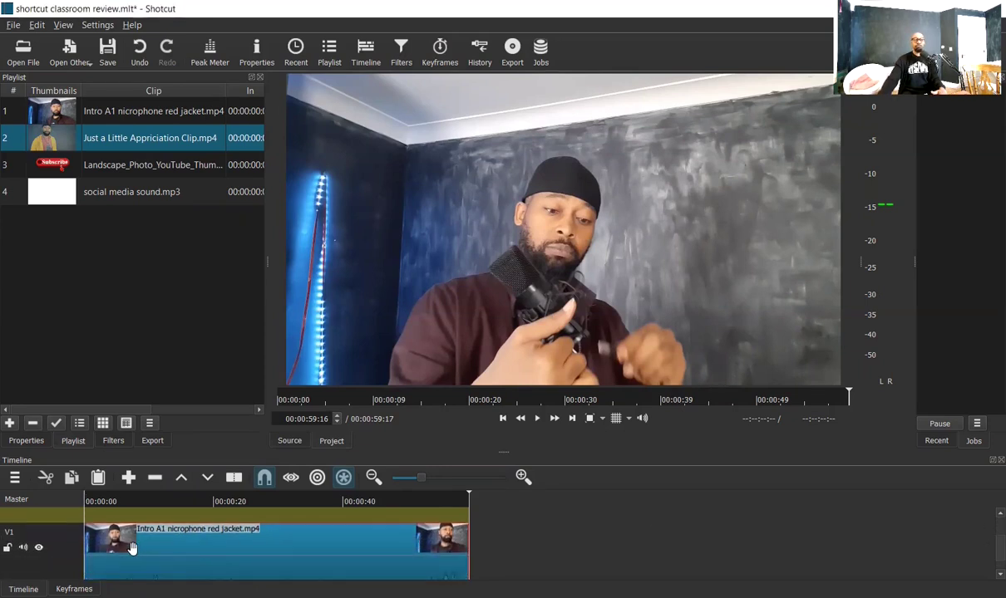
{"action": "double_click", "coordinate": [26, 533]}
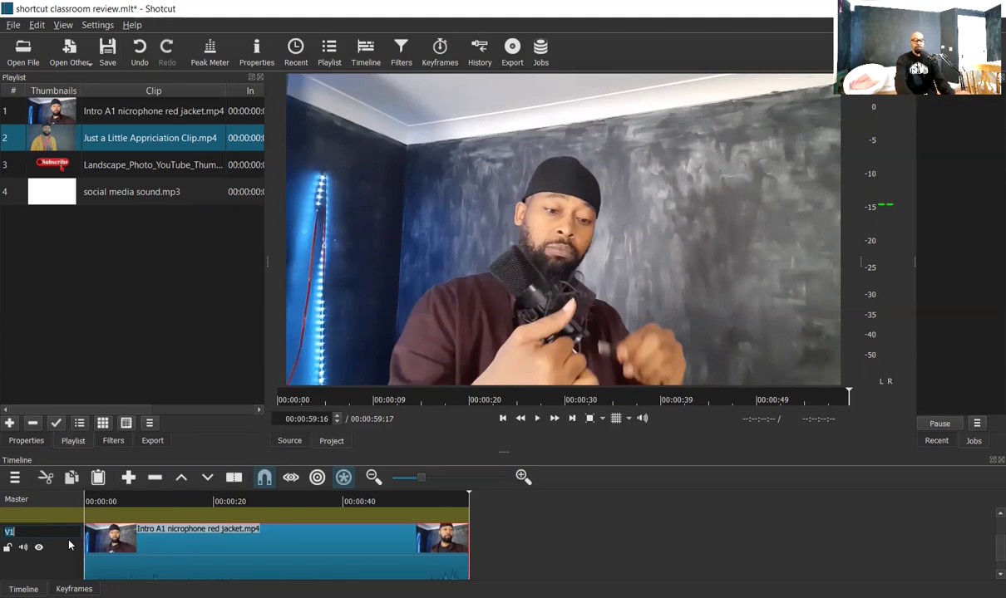
{"action": "type", "text": "ellow ja"}
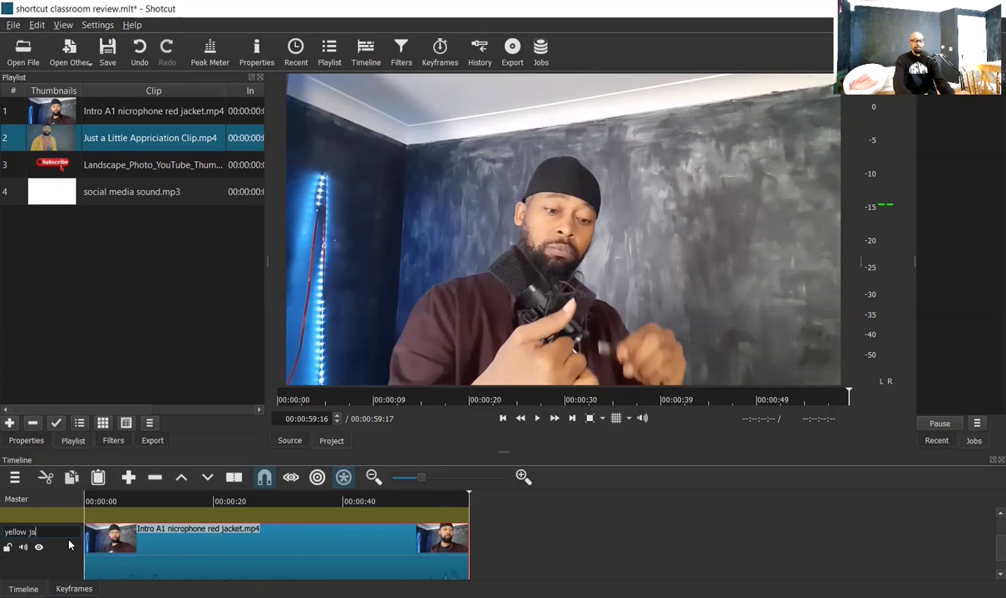
{"action": "type", "text": "cket"}
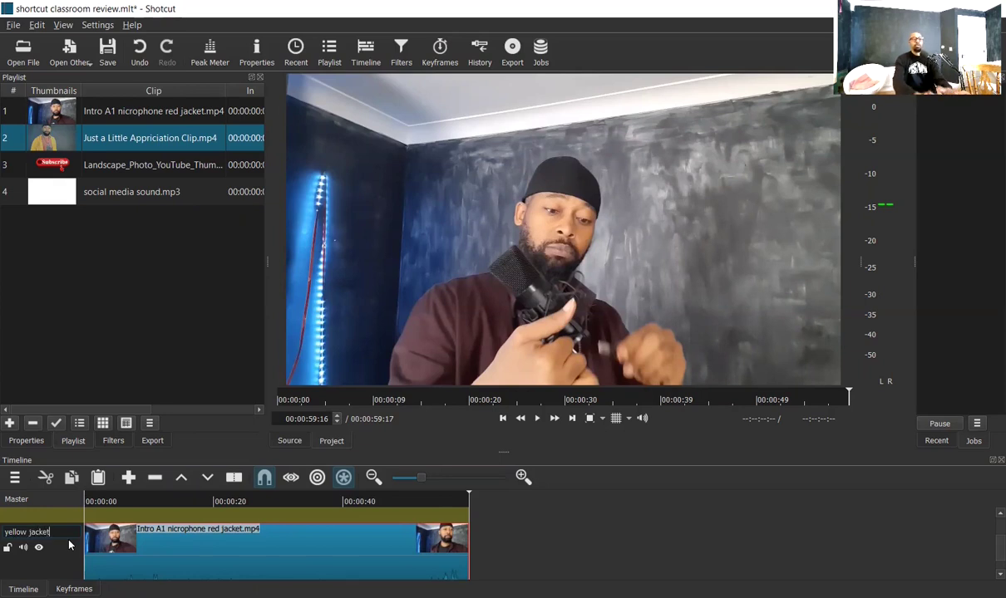
{"action": "key", "text": "Return"}
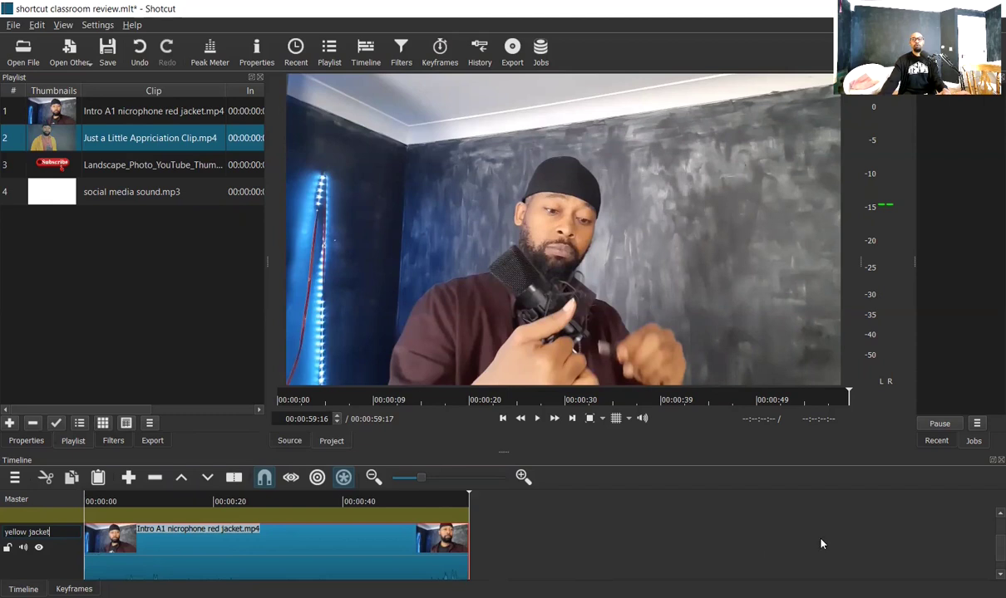
Step: Examine the red jacket and yellow jacket tracks one after the other in the timeline
{"action": "scroll", "coordinate": [989, 536], "scroll_direction": "up", "scroll_amount": 3}
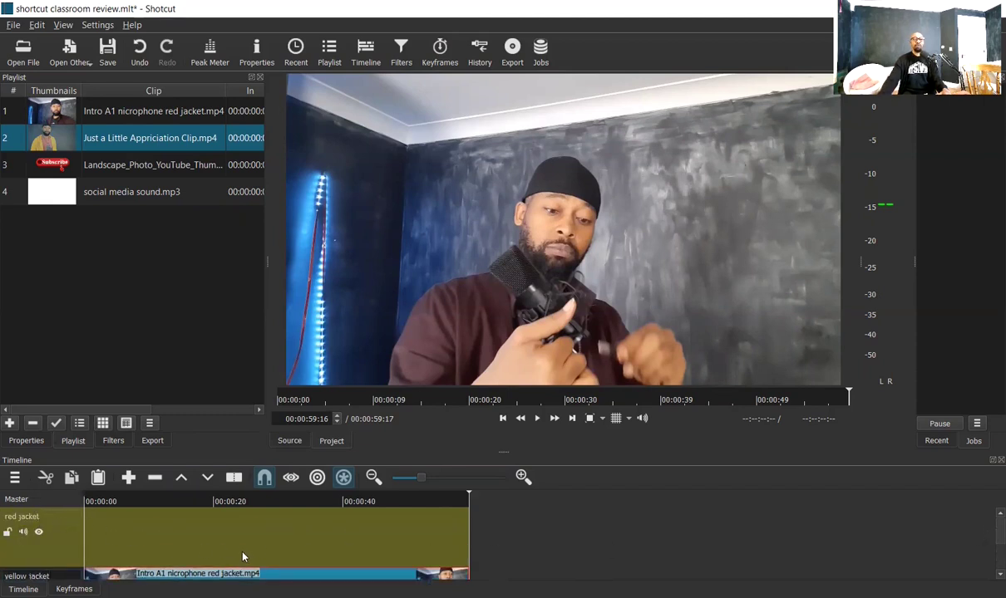
{"action": "scroll", "coordinate": [989, 544], "scroll_direction": "down", "scroll_amount": 3}
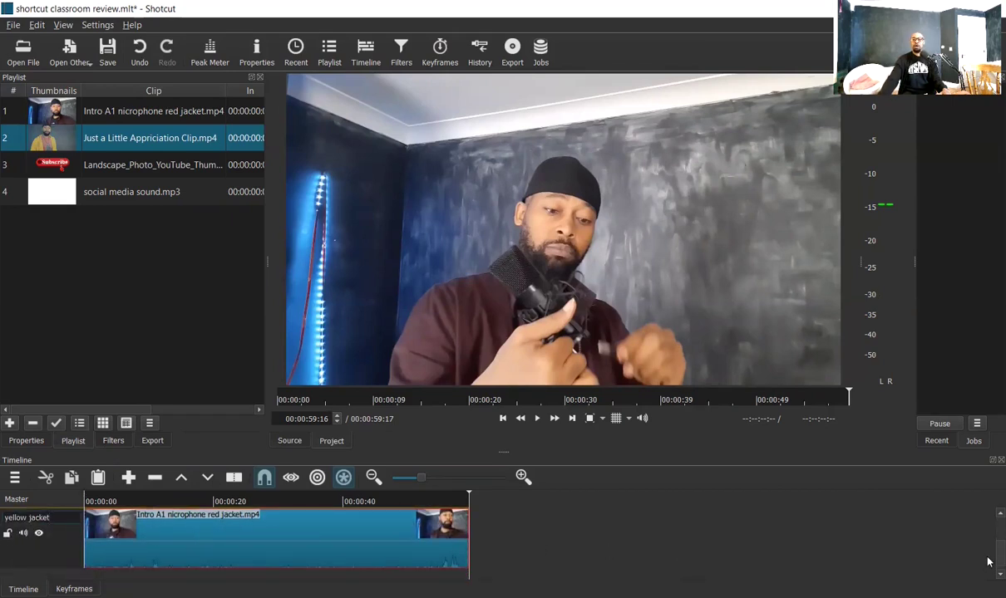
{"action": "scroll", "coordinate": [987, 548], "scroll_direction": "up", "scroll_amount": 2}
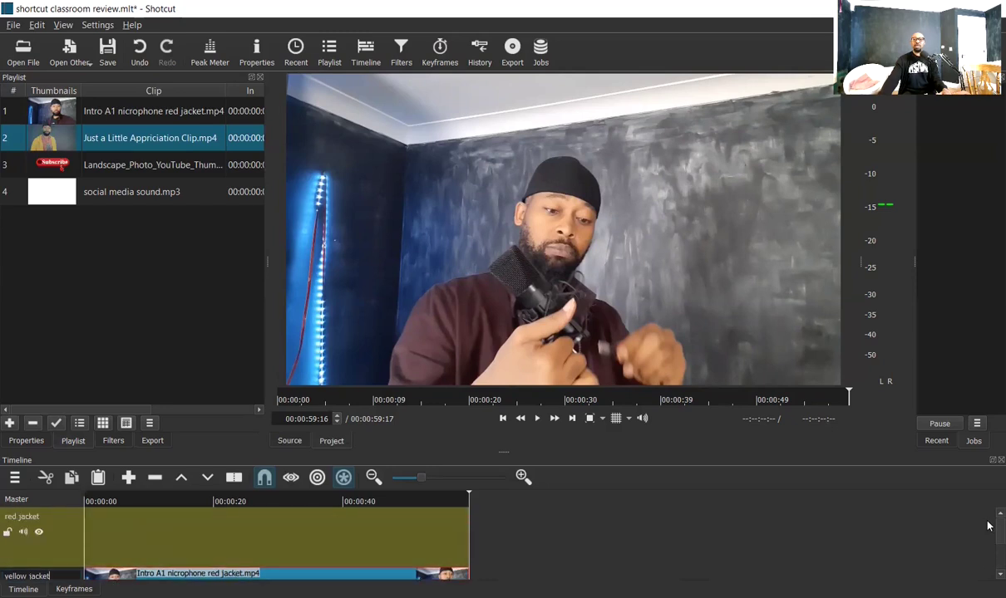
{"action": "scroll", "coordinate": [989, 545], "scroll_direction": "down", "scroll_amount": 2}
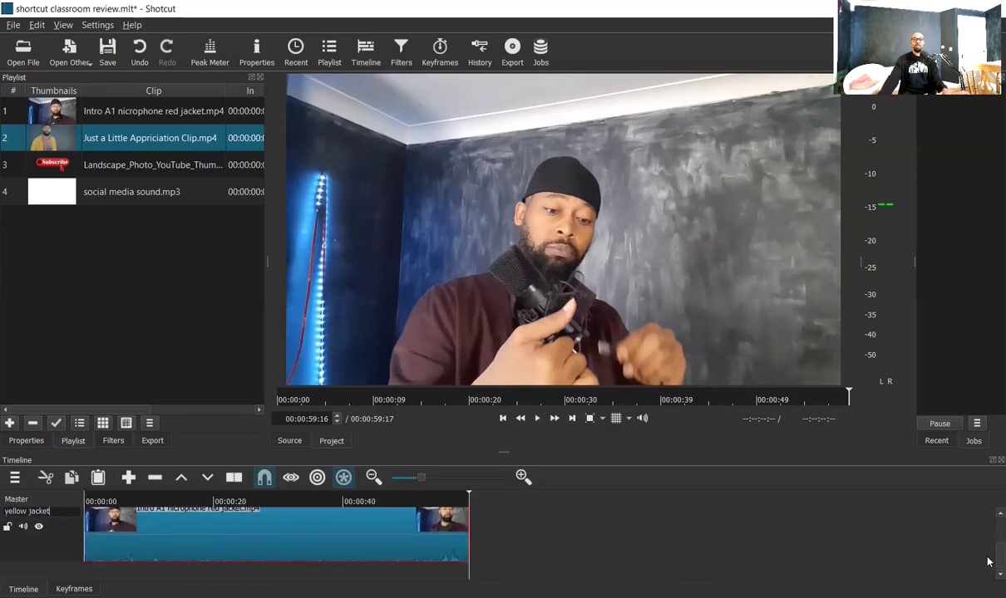
{"action": "scroll", "coordinate": [987, 563], "scroll_direction": "up", "scroll_amount": 2}
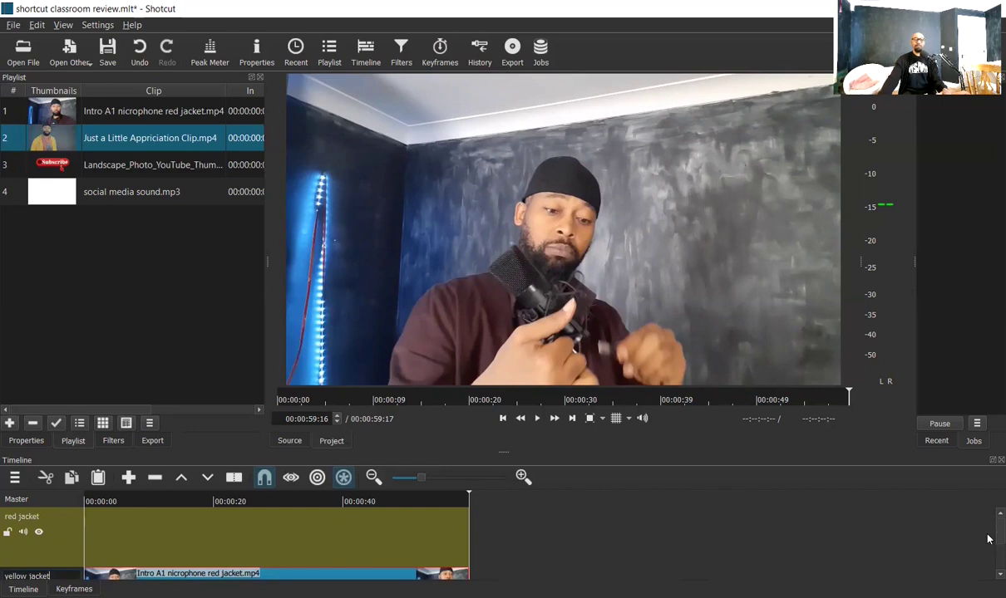
{"action": "scroll", "coordinate": [987, 544], "scroll_direction": "down", "scroll_amount": 2}
{"action": "scroll", "coordinate": [987, 555], "scroll_direction": "up", "scroll_amount": 2}
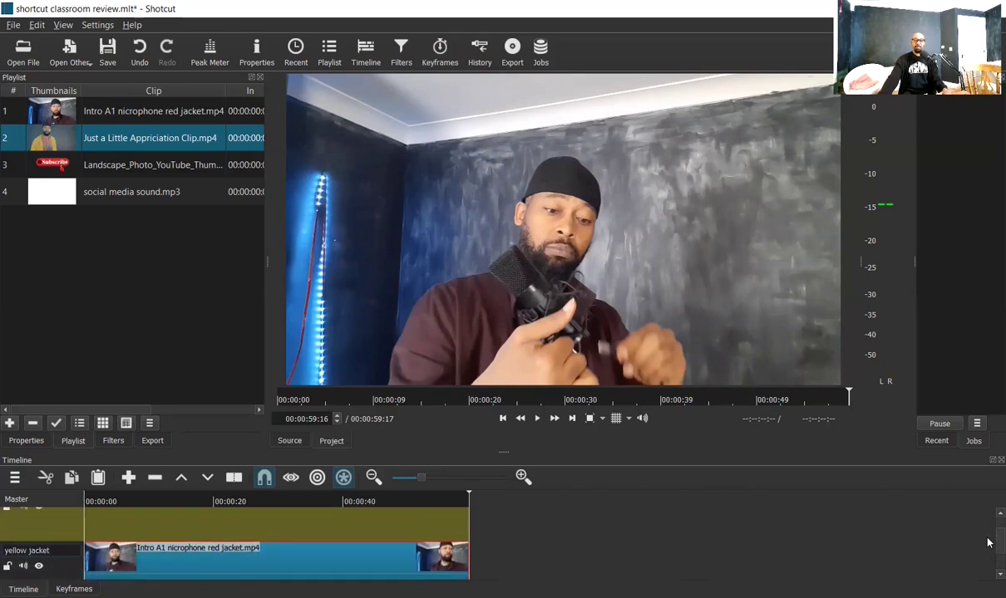
{"action": "scroll", "coordinate": [987, 541], "scroll_direction": "down", "scroll_amount": 2}
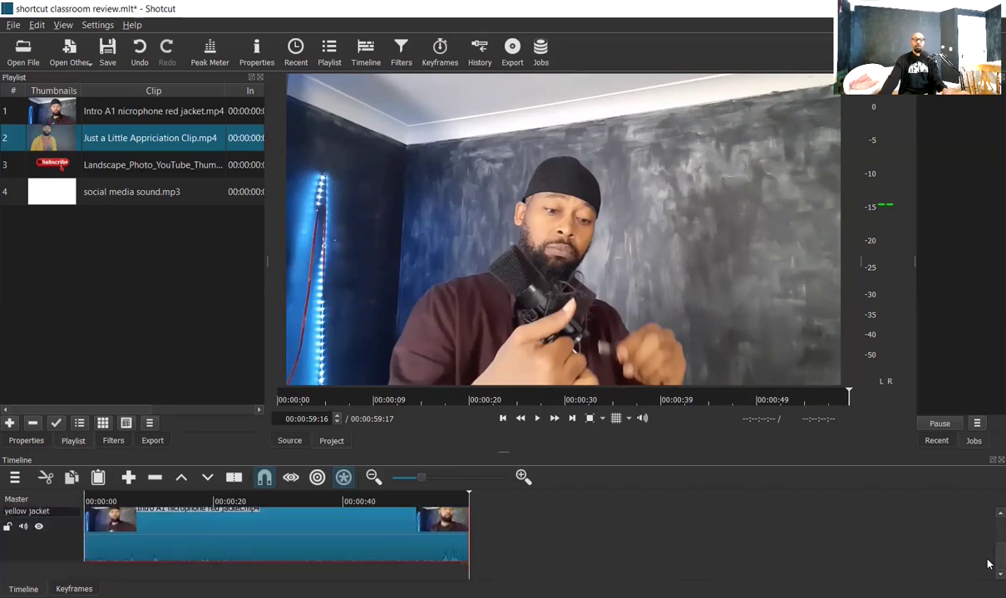
{"action": "scroll", "coordinate": [988, 555], "scroll_direction": "up", "scroll_amount": 1}
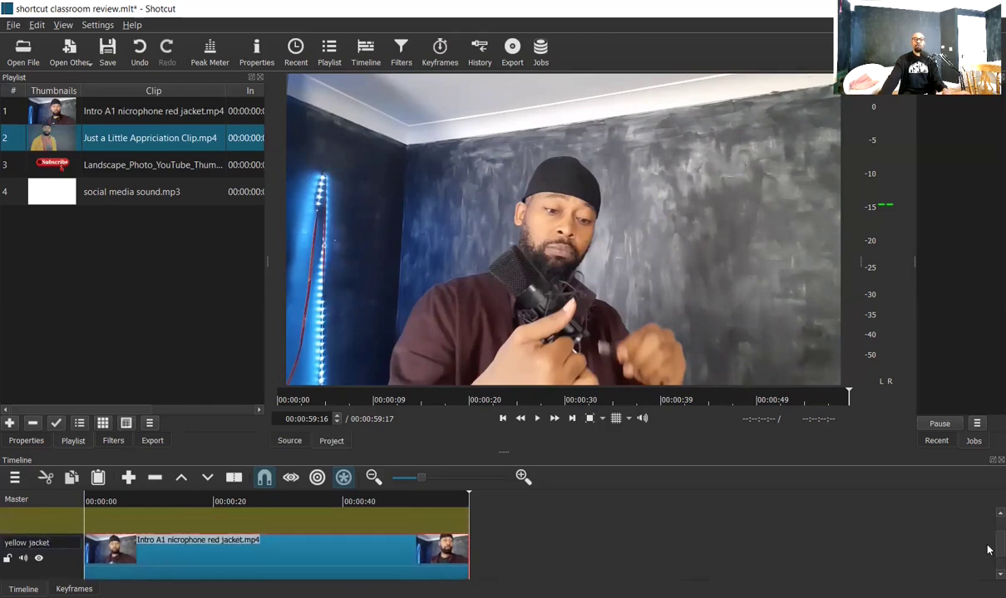
{"action": "scroll", "coordinate": [987, 549], "scroll_direction": "up", "scroll_amount": 1}
{"action": "scroll", "coordinate": [988, 547], "scroll_direction": "up", "scroll_amount": 1}
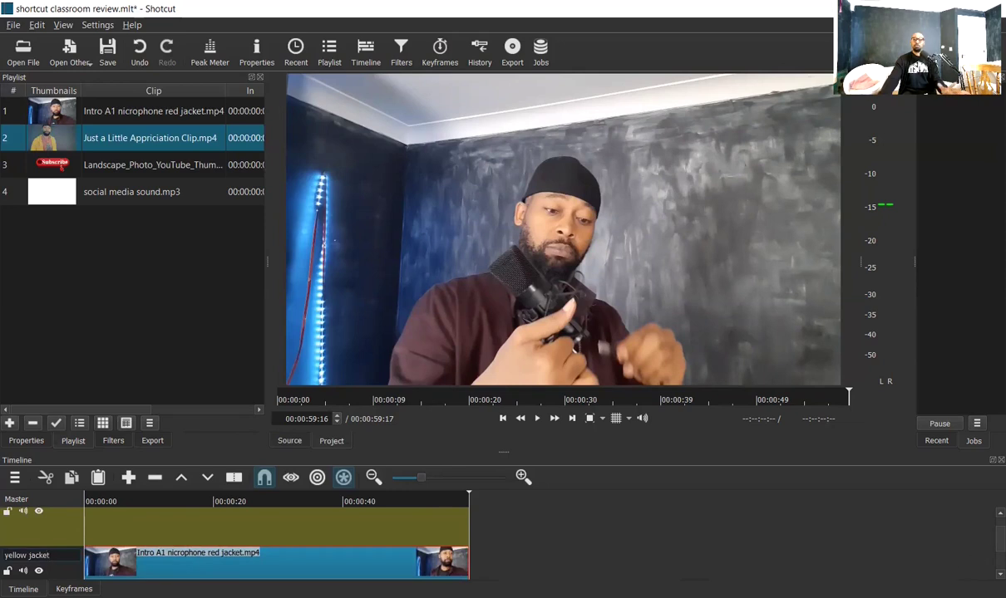
Step: Move the intro clip to the red jacket track and place "Just a Little Appriciation Clip.mp4" on the yellow jacket track at about 3 seconds
{"action": "left_click", "coordinate": [173, 560]}
{"action": "left_click_drag", "start_coordinate": [174, 562], "coordinate": [174, 529]}
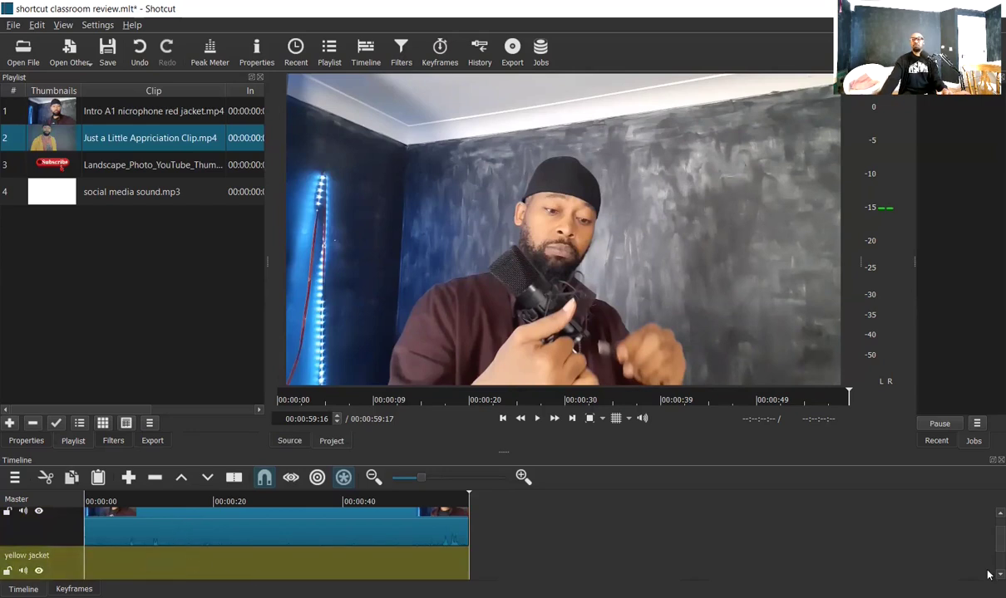
{"action": "scroll", "coordinate": [937, 515], "scroll_direction": "up", "scroll_amount": 2}
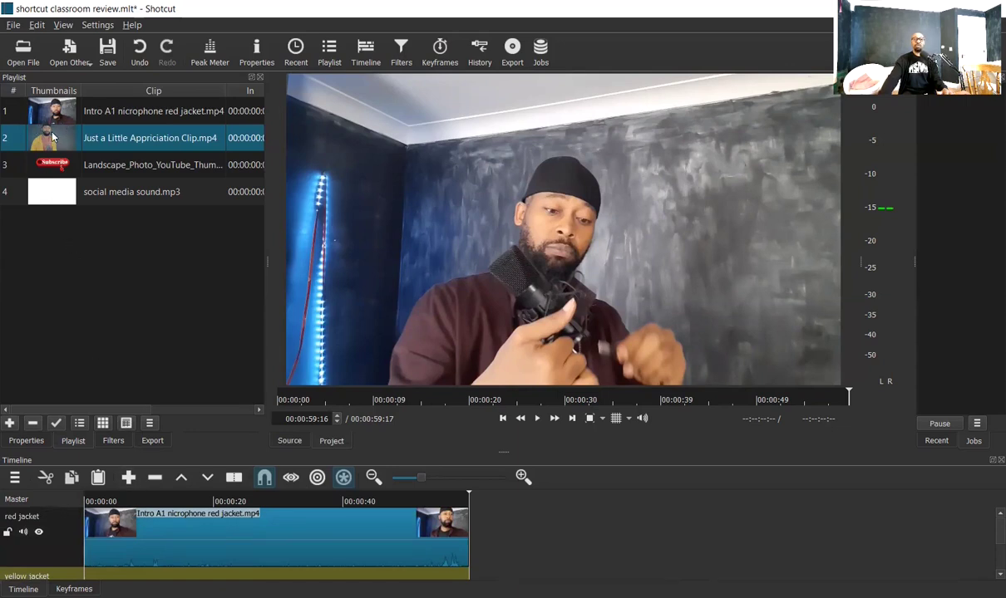
{"action": "left_click_drag", "start_coordinate": [316, 453], "coordinate": [179, 580]}
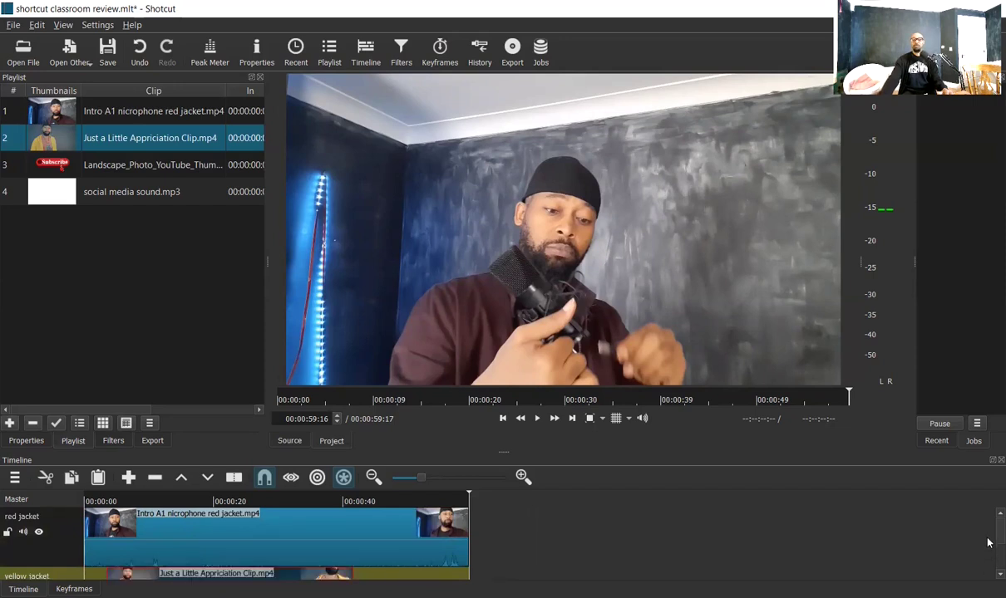
Step: Move "Just a Little Appriciation Clip.mp4" on the yellow jacket track to the very start of the timeline
{"action": "scroll", "coordinate": [987, 543], "scroll_direction": "down", "scroll_amount": 1}
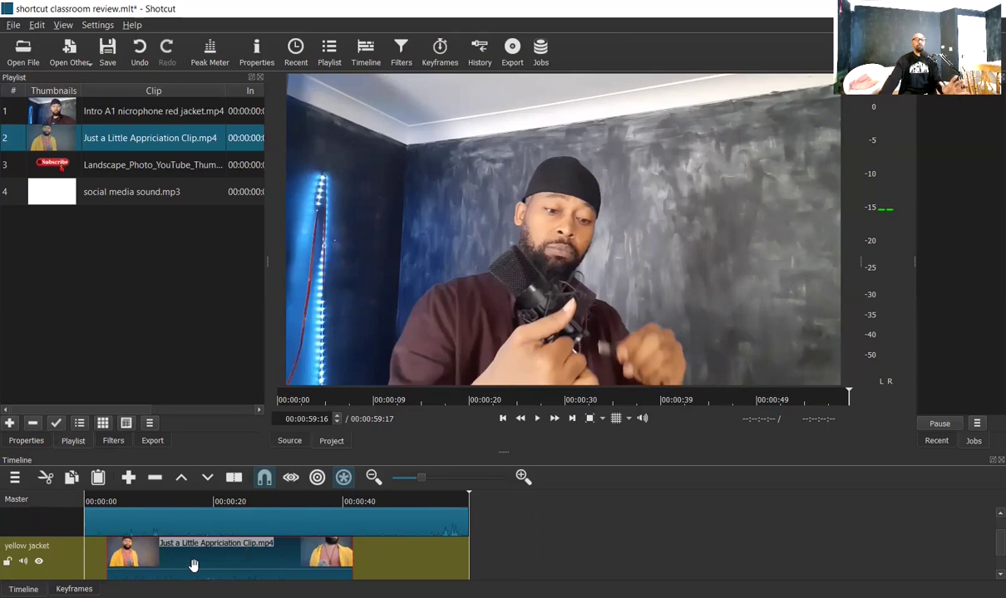
{"action": "left_click_drag", "start_coordinate": [189, 565], "coordinate": [168, 568]}
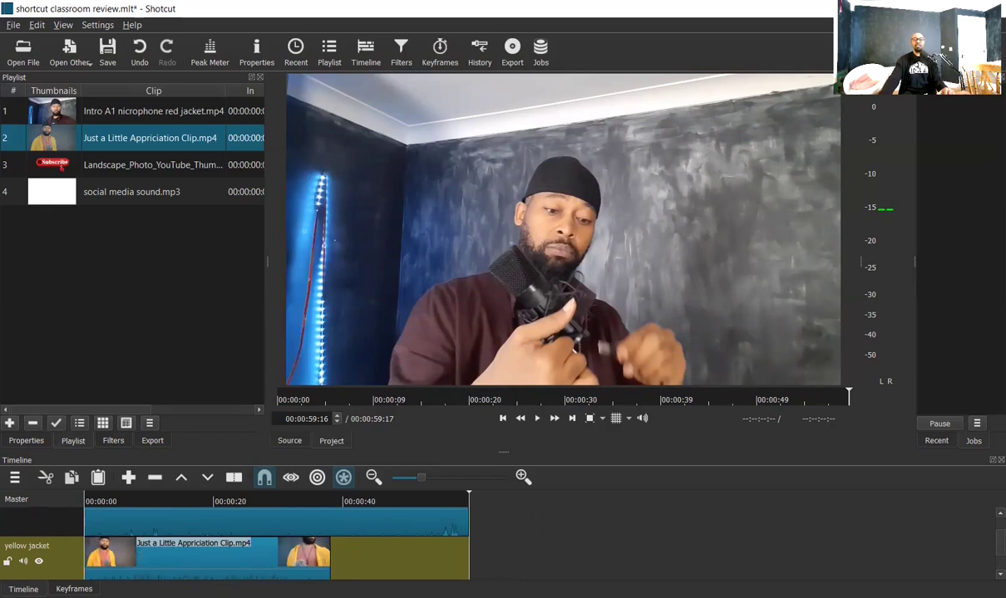
{"action": "scroll", "coordinate": [989, 540], "scroll_direction": "up", "scroll_amount": 2}
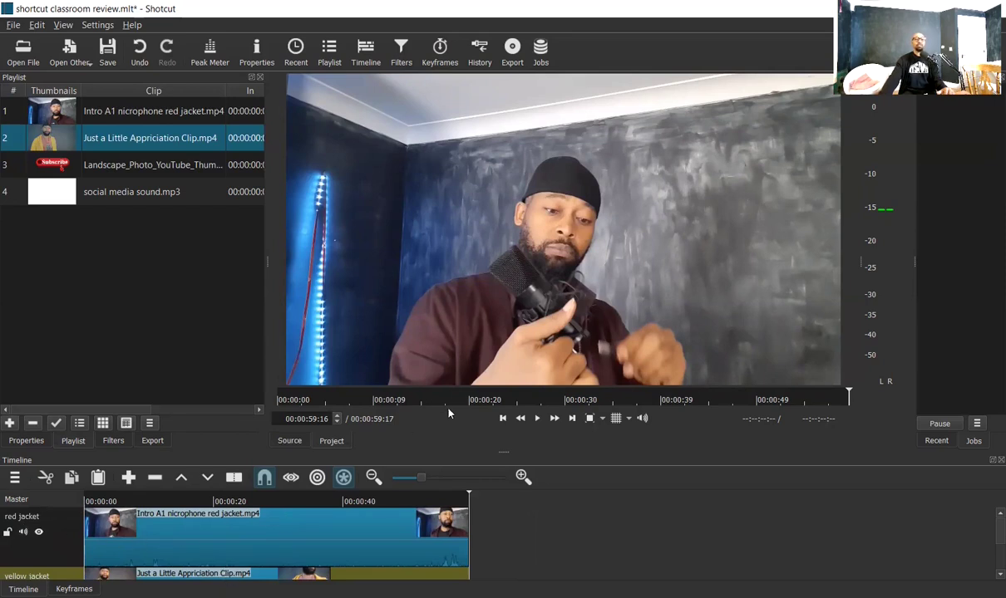
Step: Play the project from the start to check which of the two overlapping clips the preview shows
{"action": "left_click", "coordinate": [502, 419]}
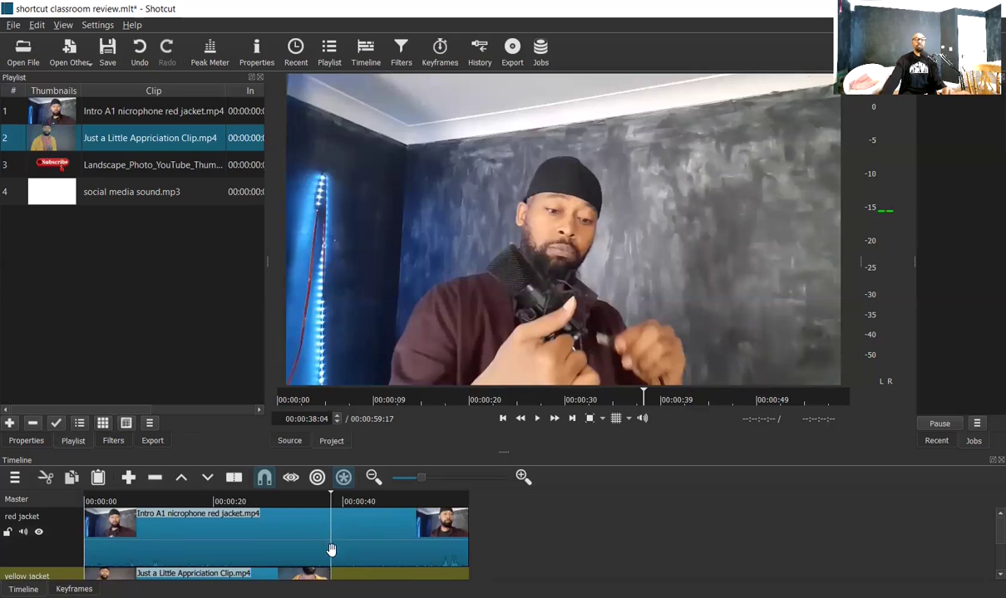
{"action": "left_click", "coordinate": [502, 419]}
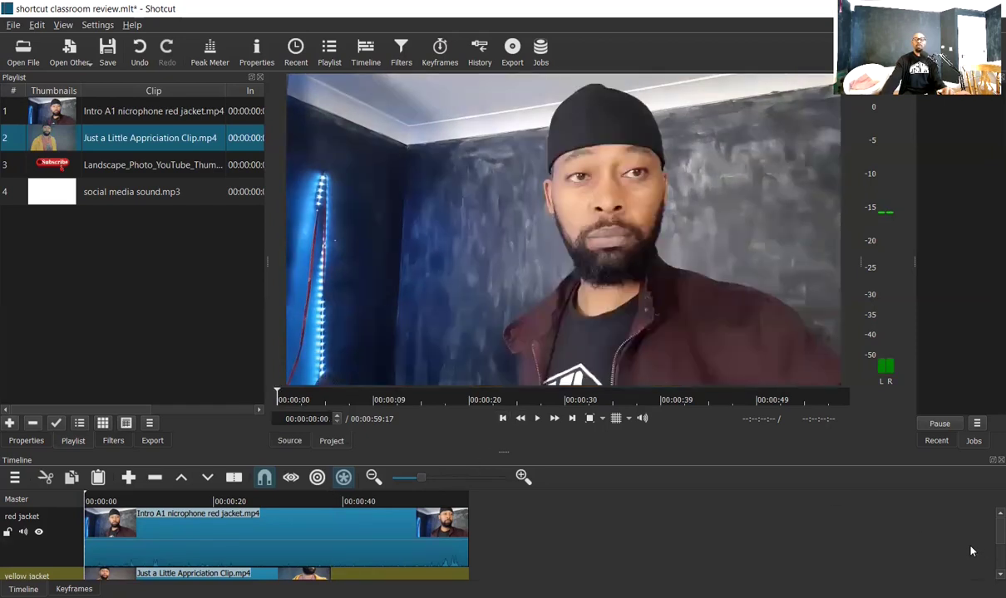
{"action": "scroll", "coordinate": [988, 532], "scroll_direction": "down", "scroll_amount": 1}
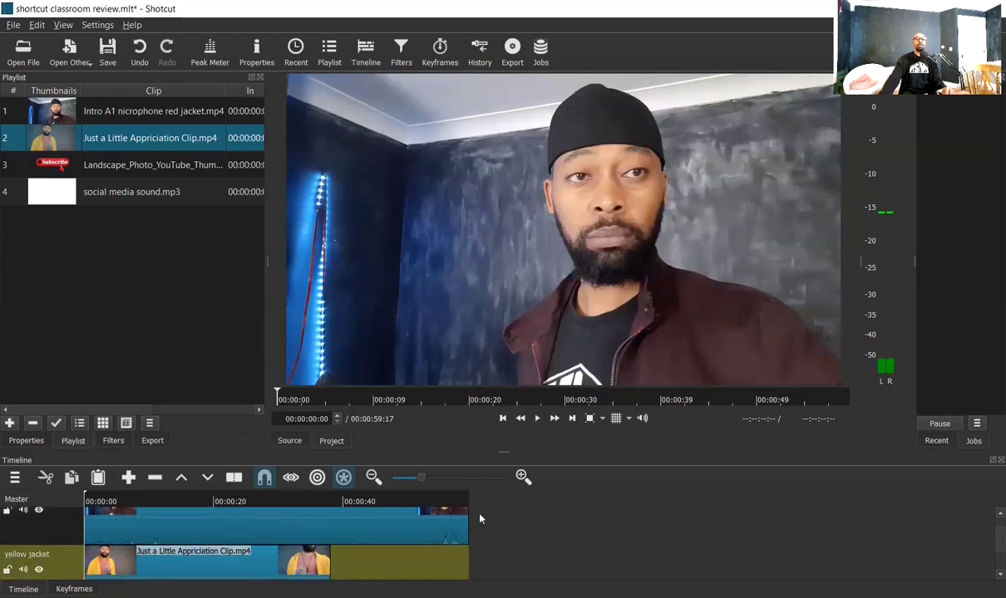
{"action": "left_click", "coordinate": [537, 419]}
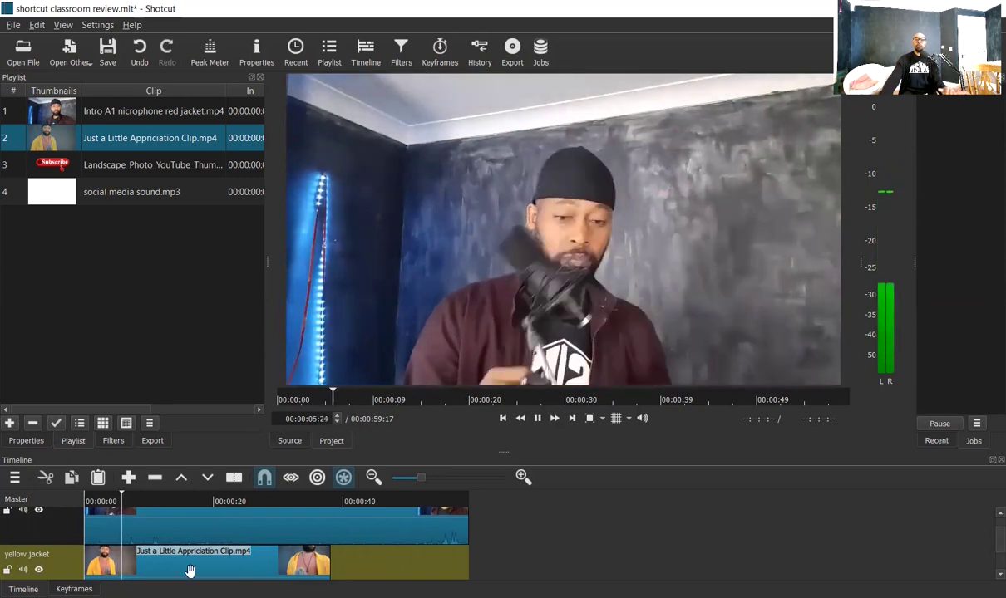
{"action": "left_click", "coordinate": [538, 419]}
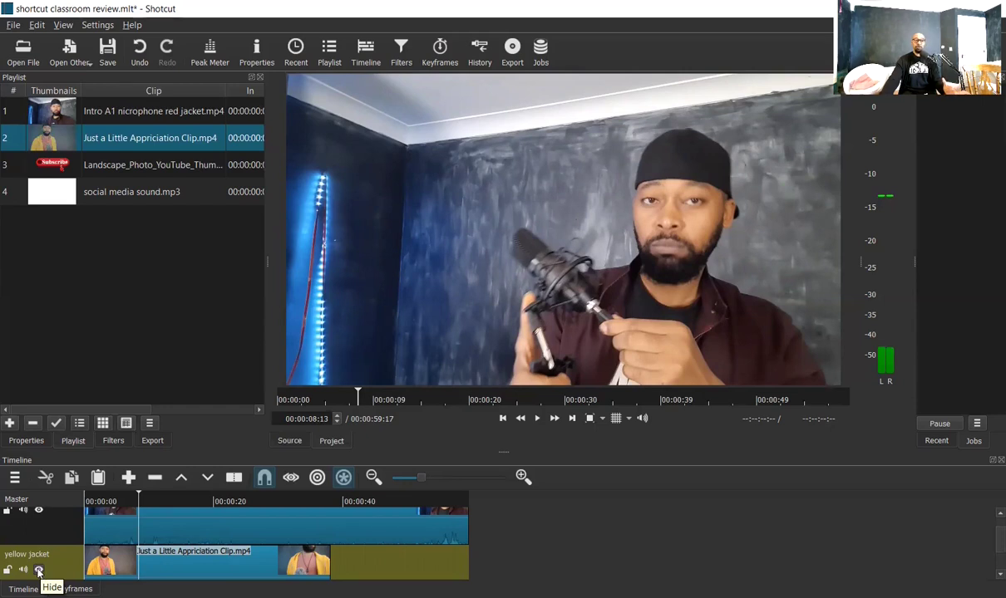
{"action": "left_click", "coordinate": [154, 500]}
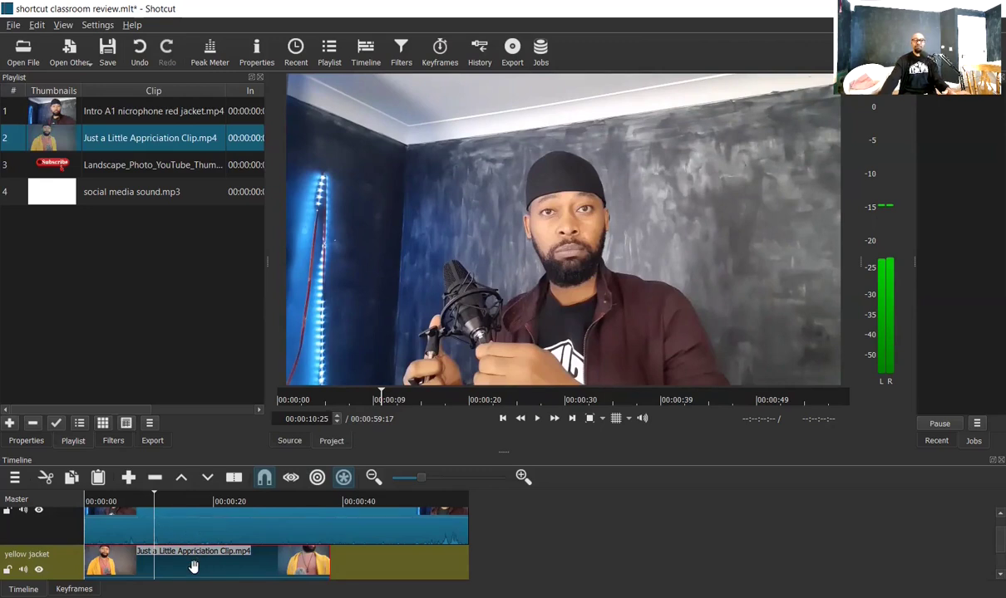
{"action": "left_click", "coordinate": [502, 419]}
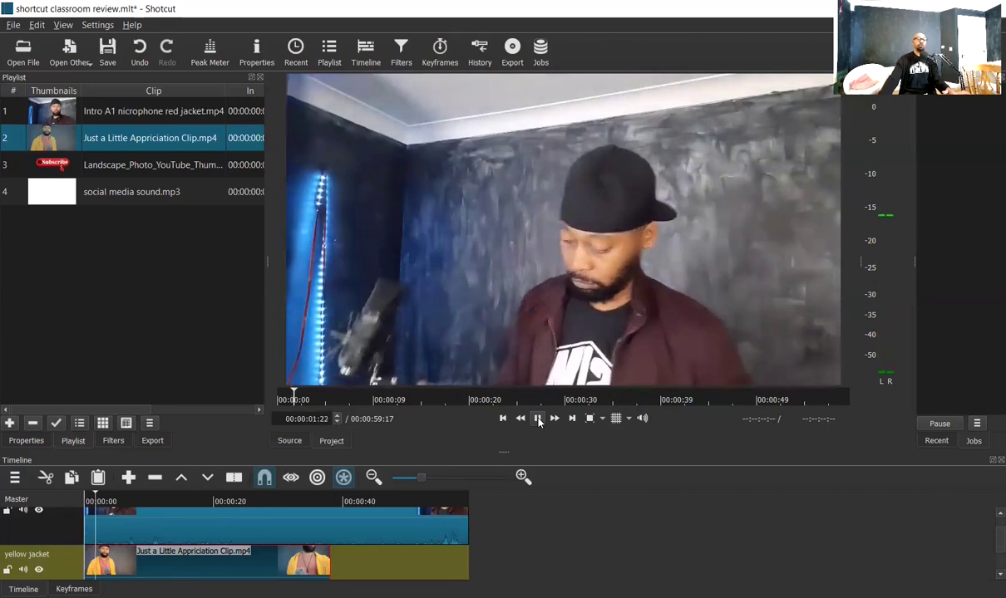
{"action": "left_click", "coordinate": [538, 419]}
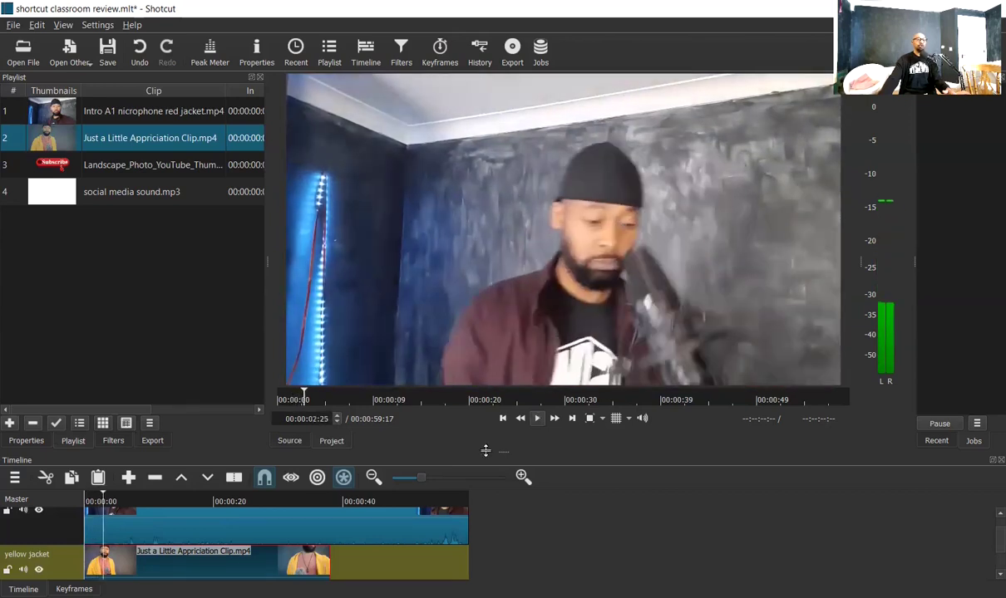
{"action": "left_click", "coordinate": [169, 520]}
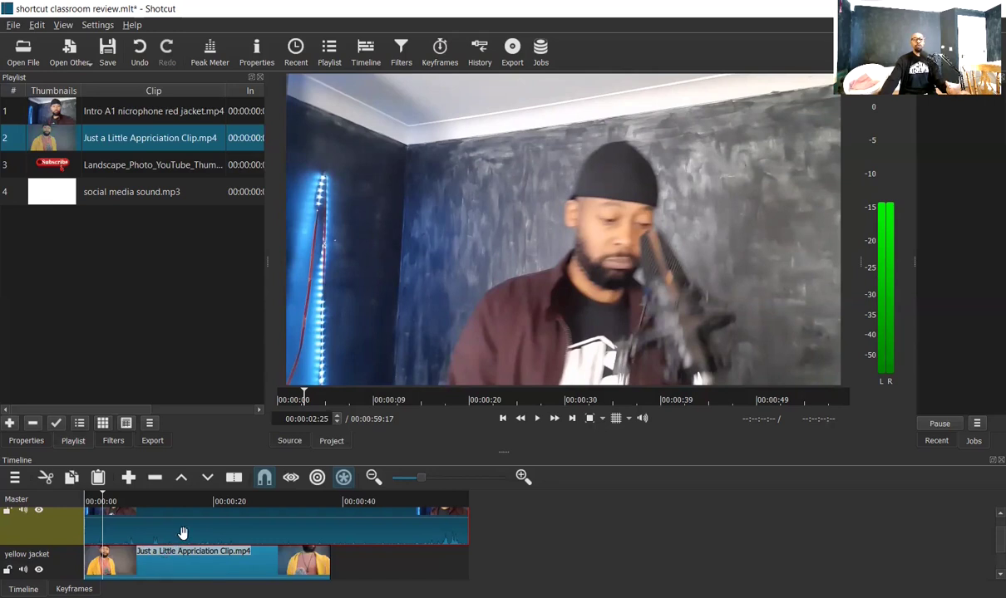
Step: Move the yellow jacket clip to directly after the intro clip on the red jacket track and remove the emptied yellow jacket track
{"action": "left_click_drag", "start_coordinate": [243, 548], "coordinate": [654, 504]}
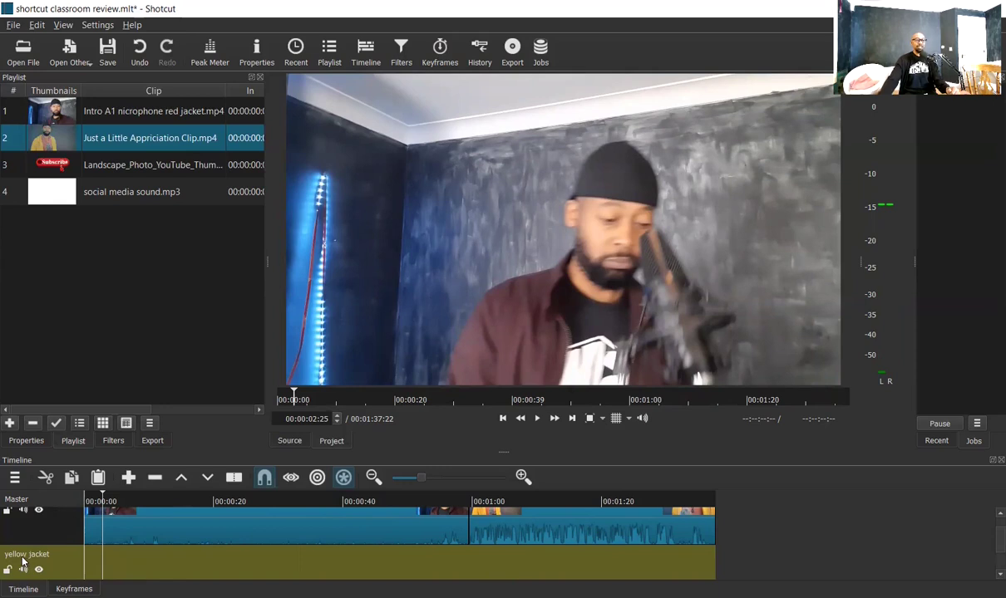
{"action": "right_click", "coordinate": [77, 565]}
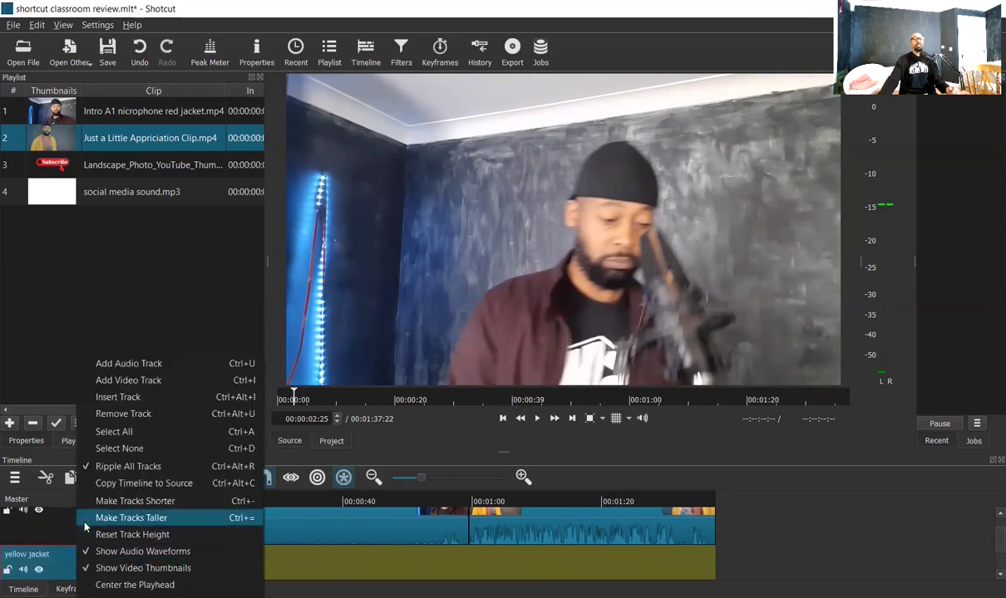
{"action": "left_click", "coordinate": [124, 414]}
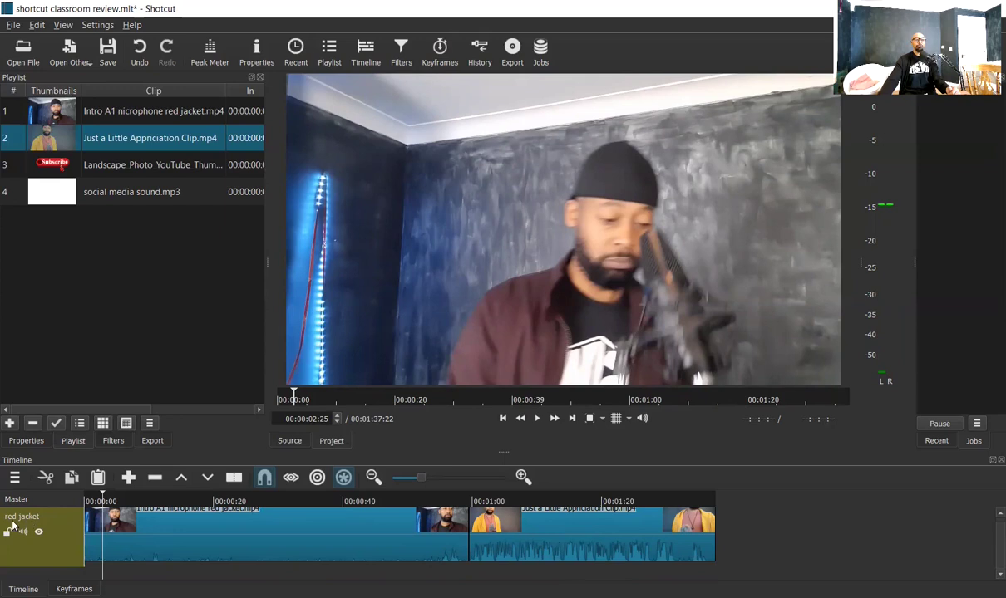
Step: Change the name of the red jacket track to "red and yellow"
{"action": "double_click", "coordinate": [23, 517]}
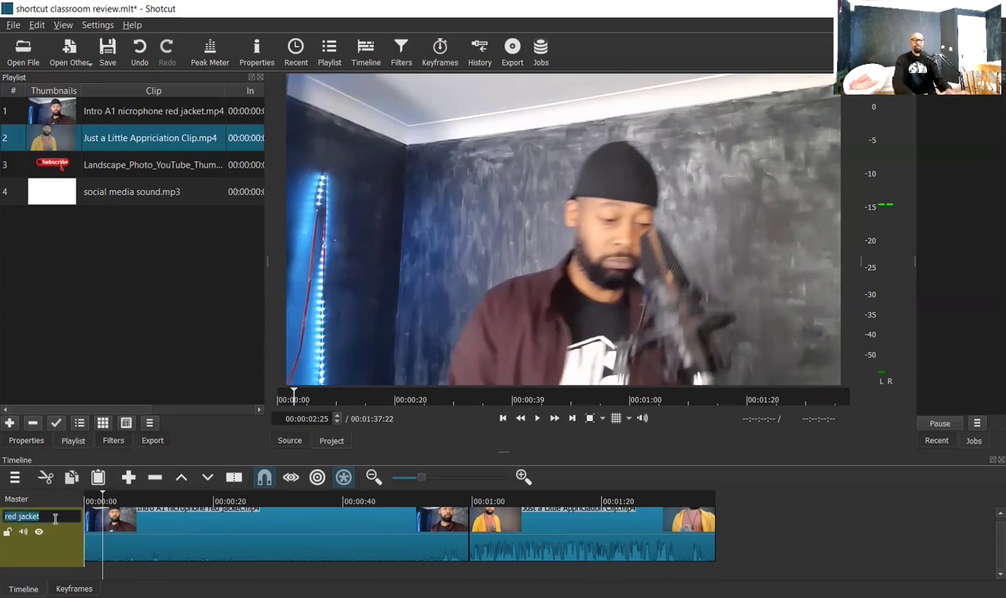
{"action": "key", "text": "BackSpace"}
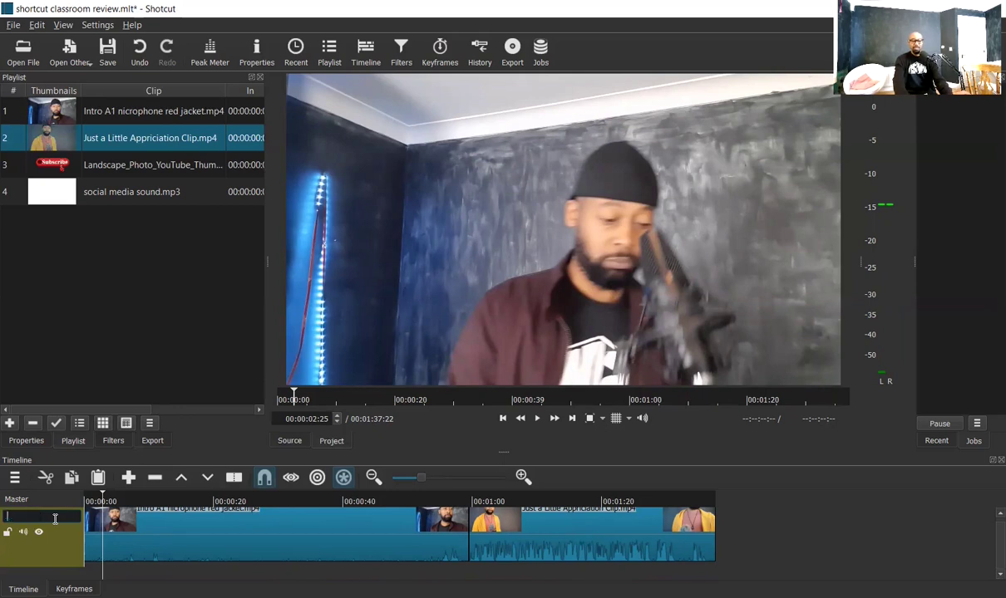
{"action": "type", "text": "and yellow"}
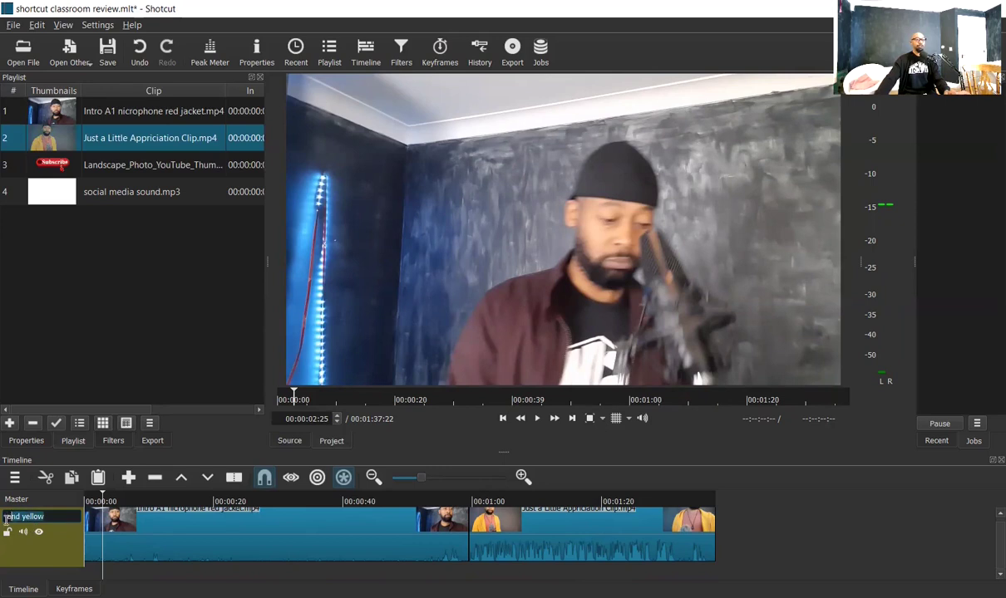
{"action": "left_click_drag", "start_coordinate": [4, 516], "coordinate": [58, 515]}
{"action": "key", "text": "Return"}
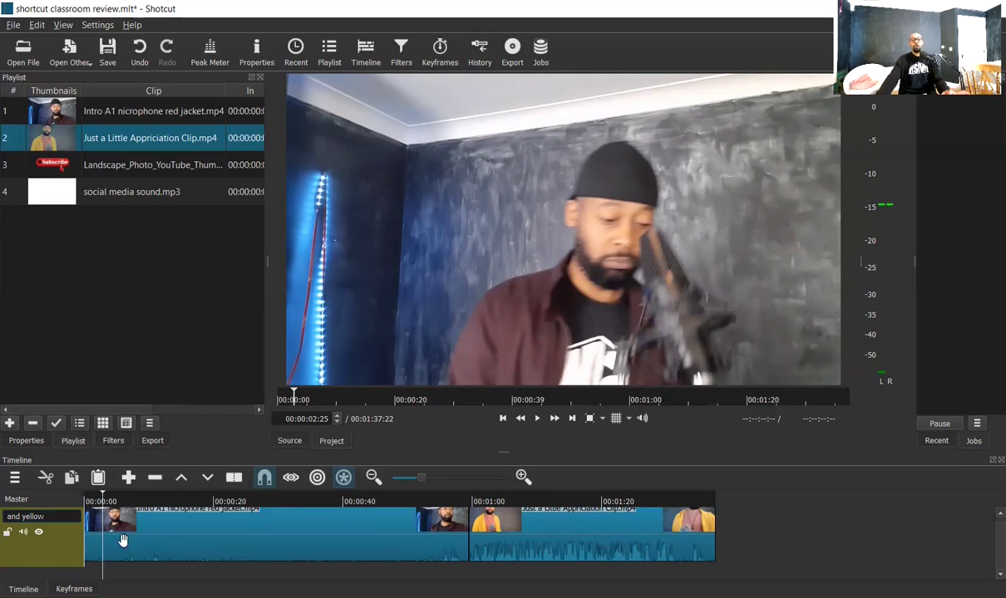
{"action": "key", "text": "BackSpace"}
{"action": "key", "text": "BackSpace"}
{"action": "key", "text": "BackSpace"}
{"action": "key", "text": "BackSpace"}
{"action": "key", "text": "BackSpace"}
{"action": "key", "text": "BackSpace"}
{"action": "key", "text": "BackSpace"}
{"action": "key", "text": "BackSpace"}
{"action": "key", "text": "BackSpace"}
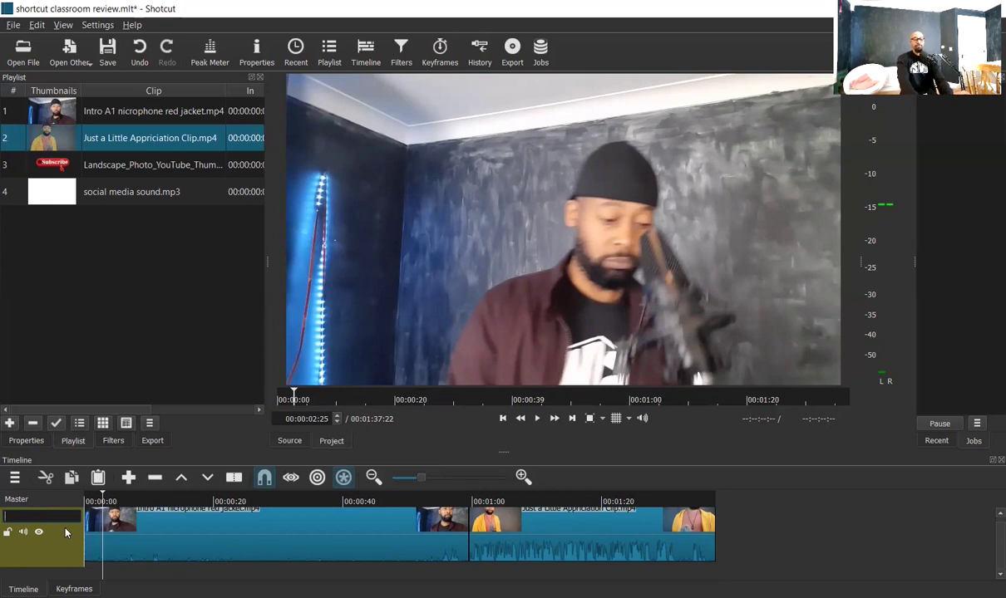
{"action": "type", "text": "red an"}
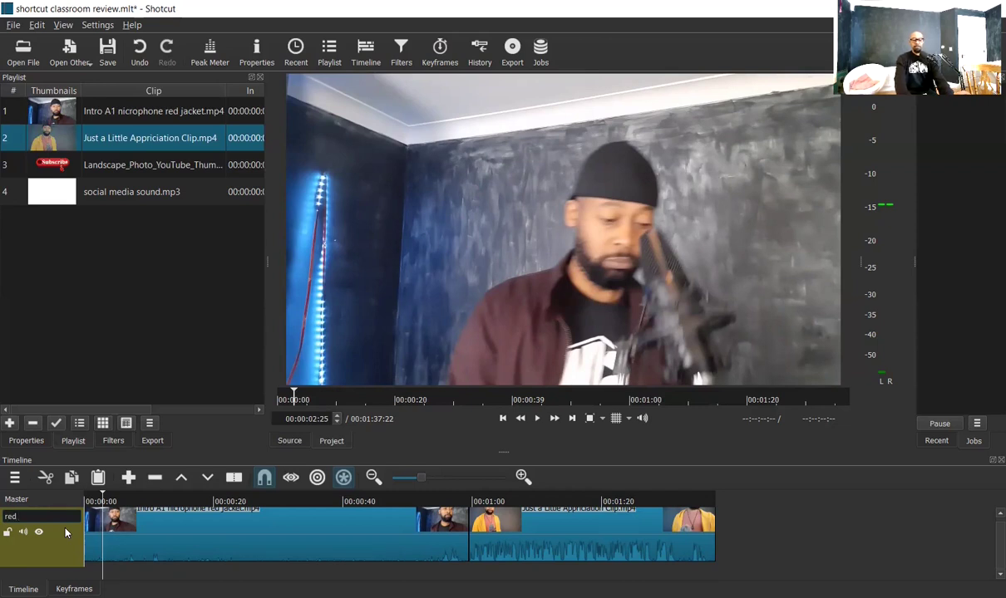
{"action": "type", "text": "d yellow"}
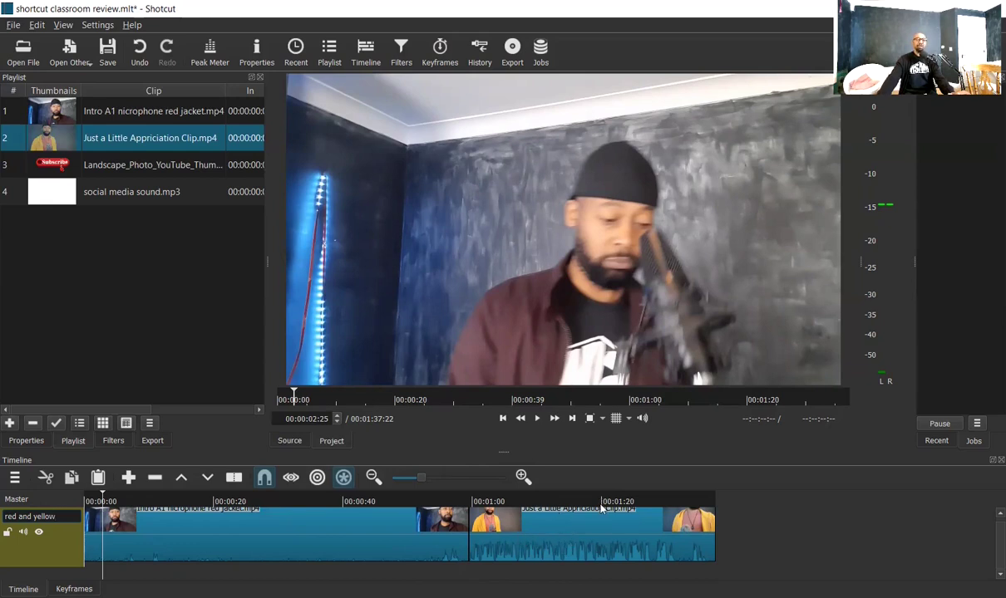
Step: Split the intro clip on the remaining track at about 25 seconds
{"action": "left_click", "coordinate": [358, 503]}
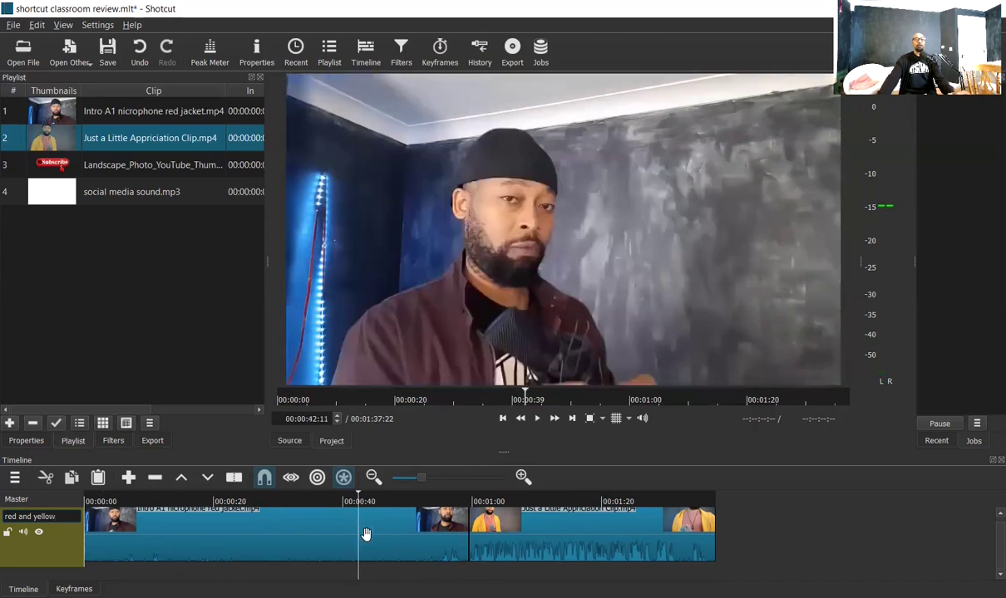
{"action": "left_click", "coordinate": [248, 501]}
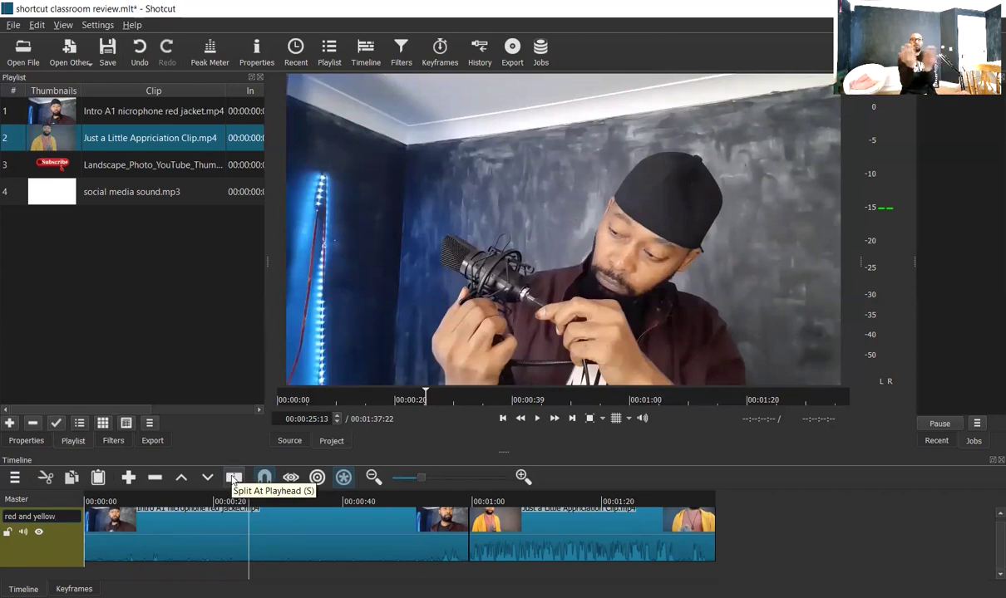
{"action": "key", "text": "Return"}
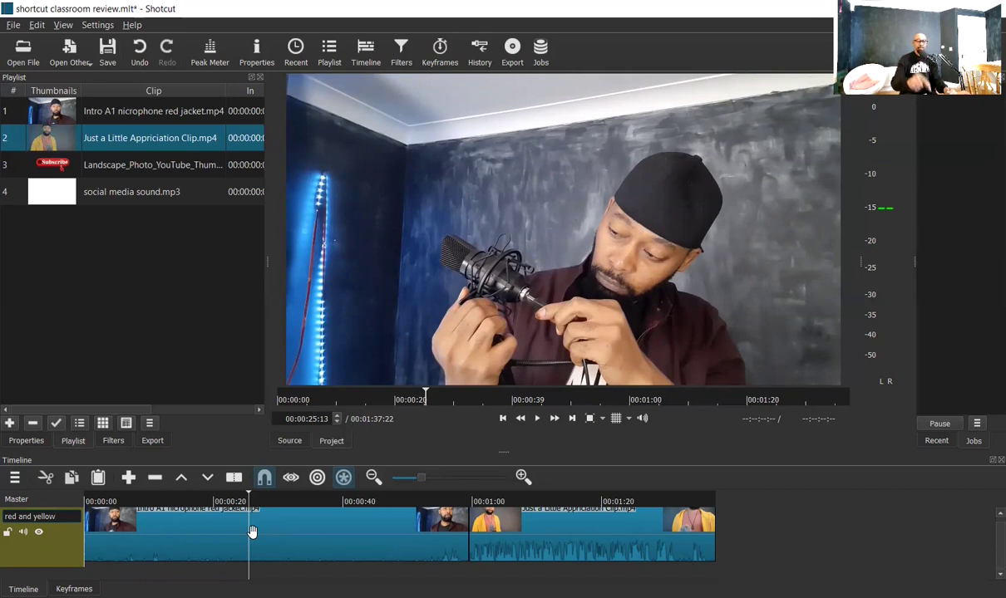
{"action": "type", "text": "s"}
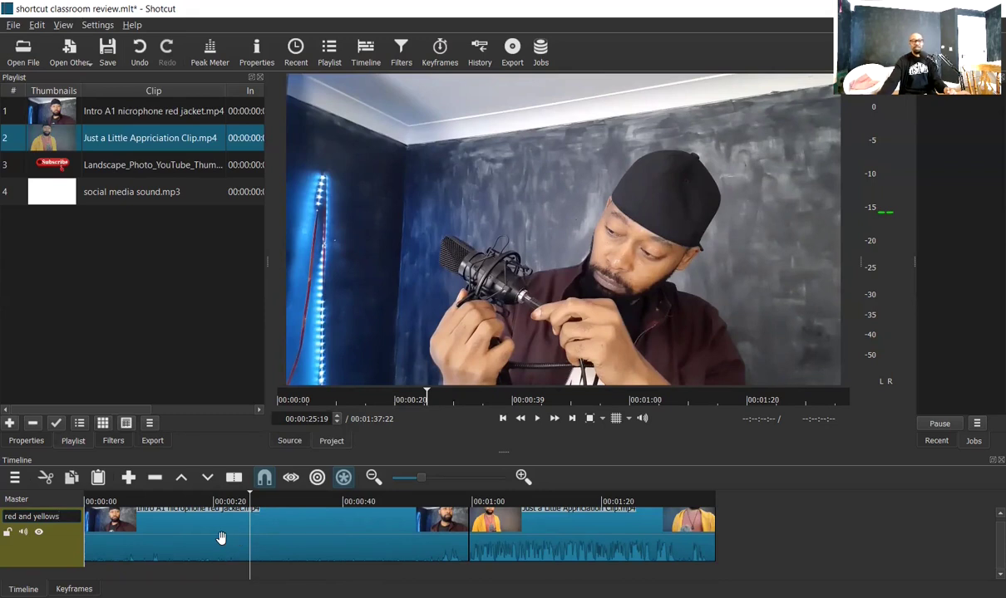
{"action": "left_click", "coordinate": [297, 540]}
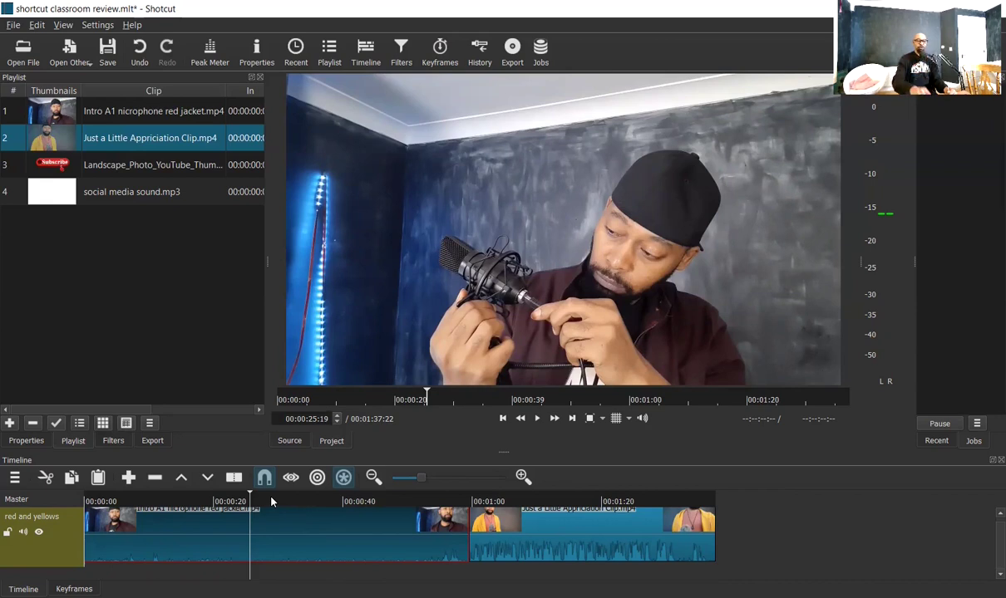
{"action": "key", "text": "s"}
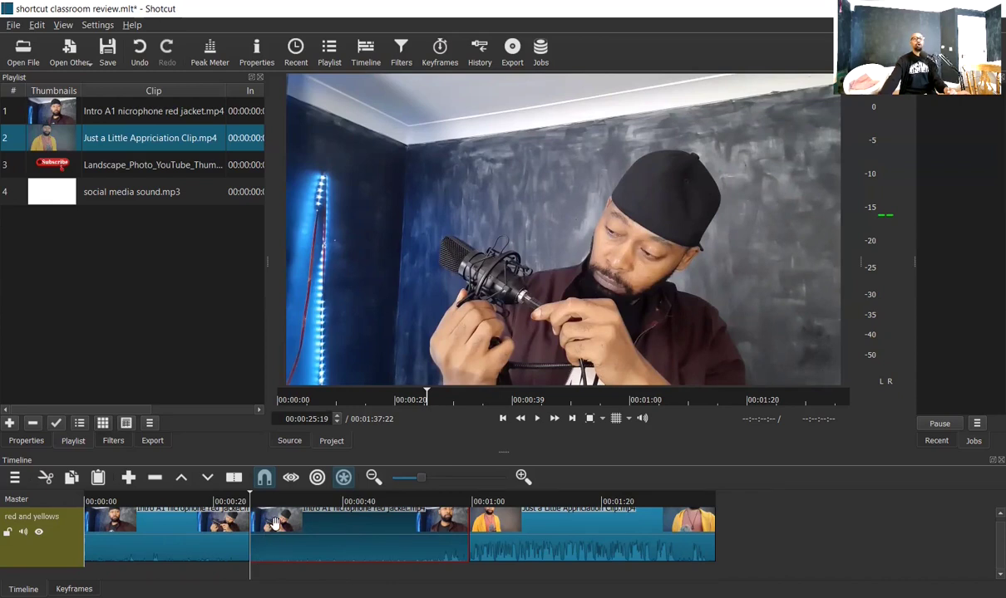
Step: Delete the second part of the split intro clip so the following clip closes the gap
{"action": "right_click", "coordinate": [355, 534]}
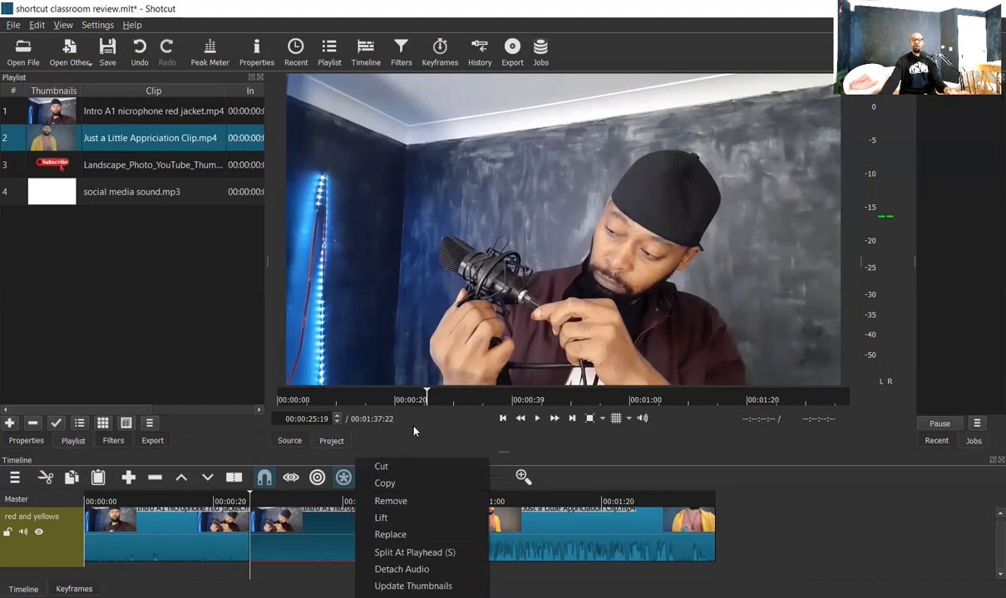
{"action": "key", "text": "Escape"}
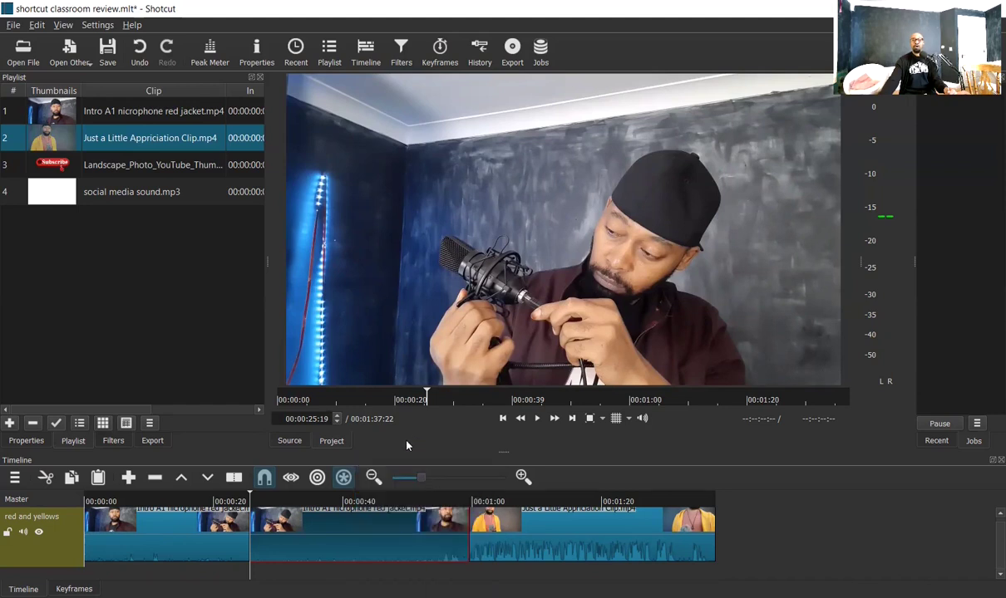
{"action": "left_click", "coordinate": [351, 503]}
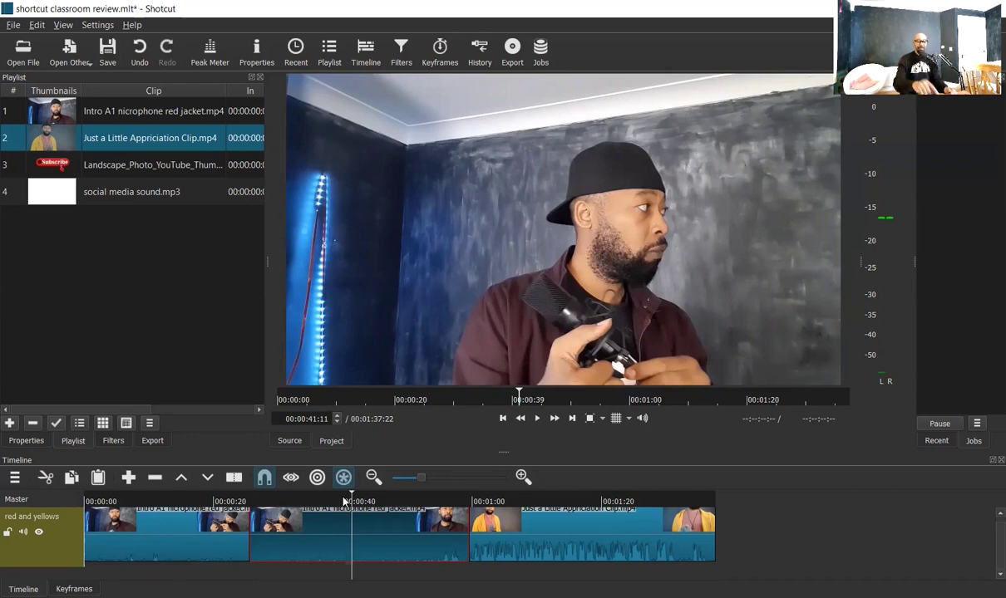
{"action": "key", "text": "Delete"}
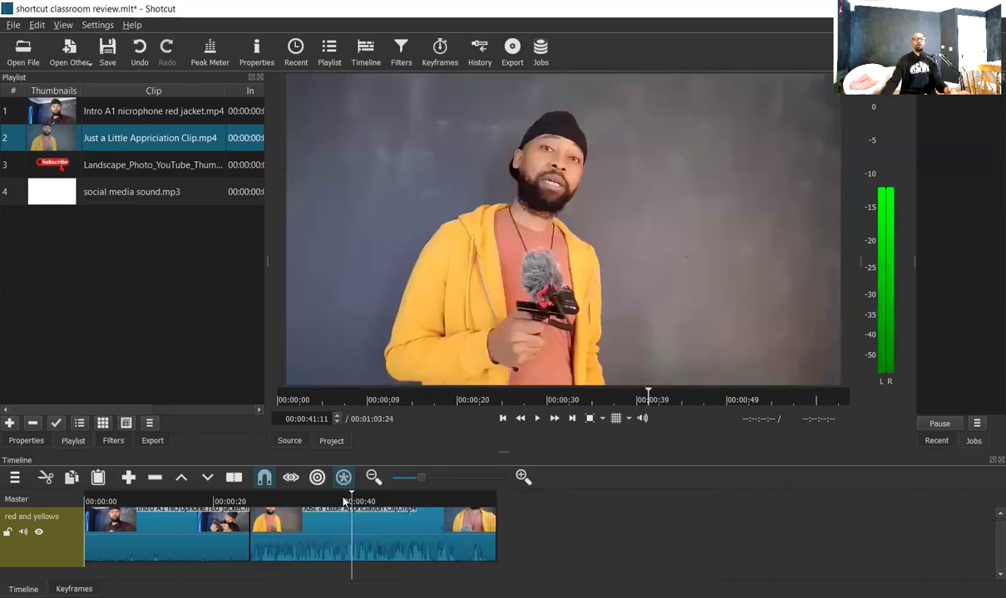
Step: Split "Just a Little Appriciation Clip.mp4" at about 52 seconds on the timeline
{"action": "left_click", "coordinate": [413, 504]}
{"action": "left_click", "coordinate": [369, 544]}
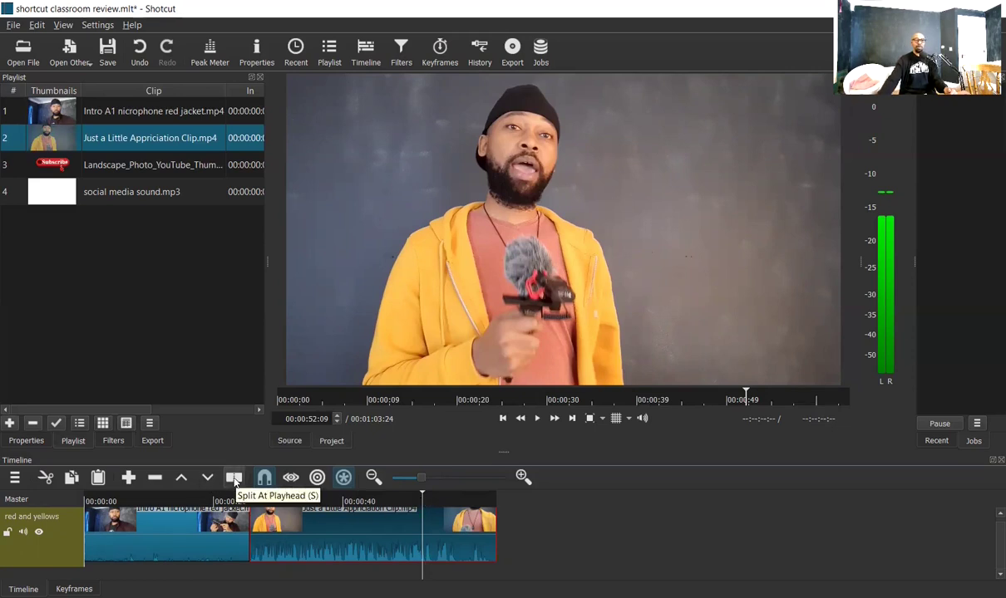
{"action": "left_click", "coordinate": [235, 479]}
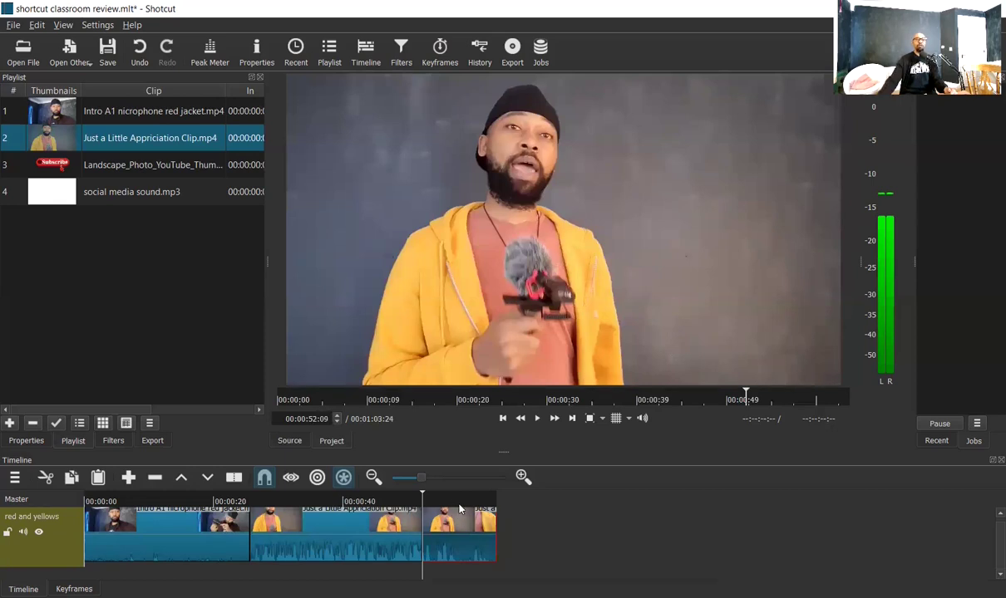
Step: Remove the end piece of "Just a Little Appriciation Clip.mp4" after the split
{"action": "left_click", "coordinate": [462, 502]}
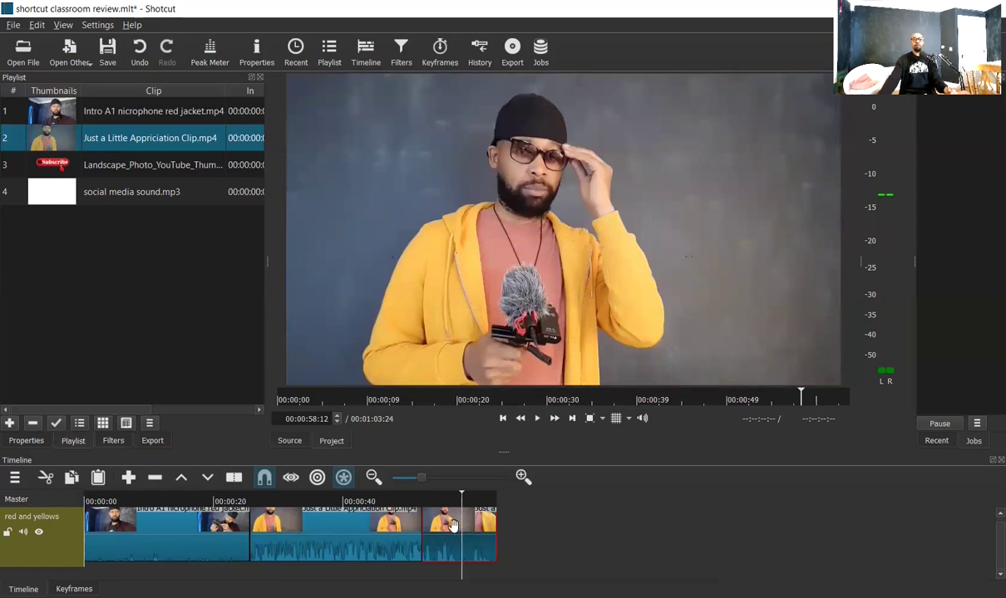
{"action": "right_click", "coordinate": [449, 526]}
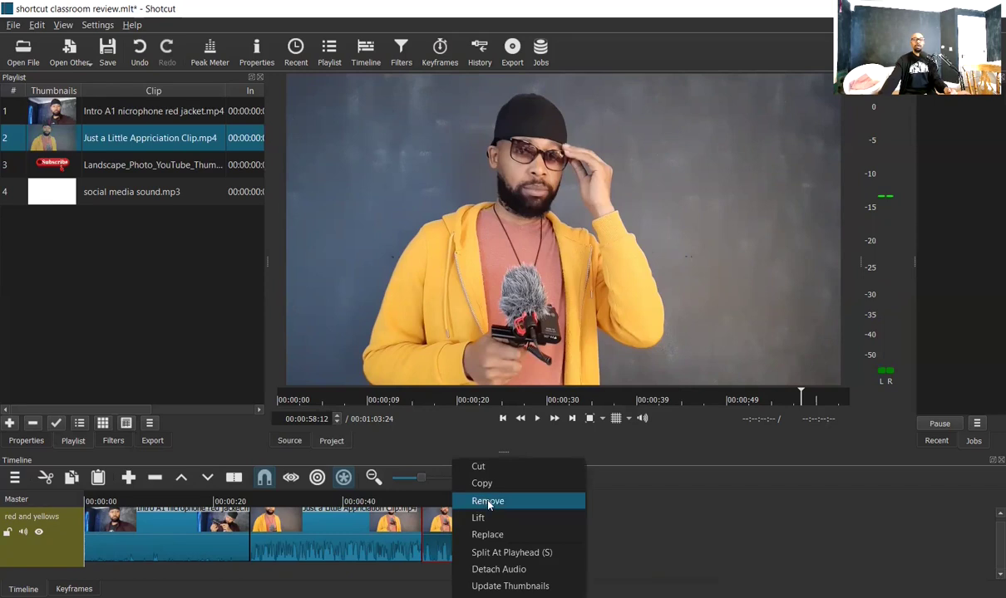
{"action": "left_click", "coordinate": [465, 499]}
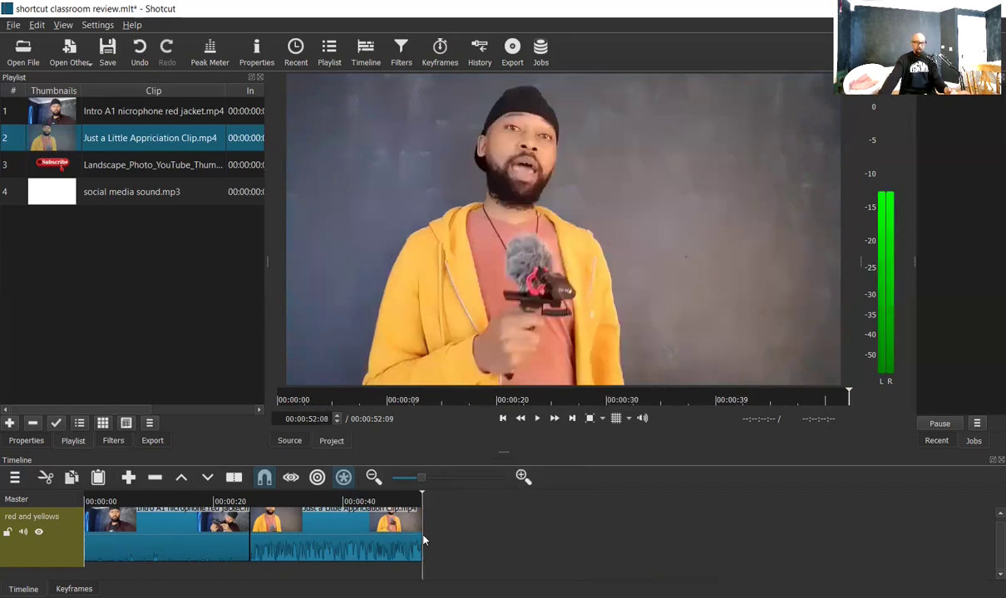